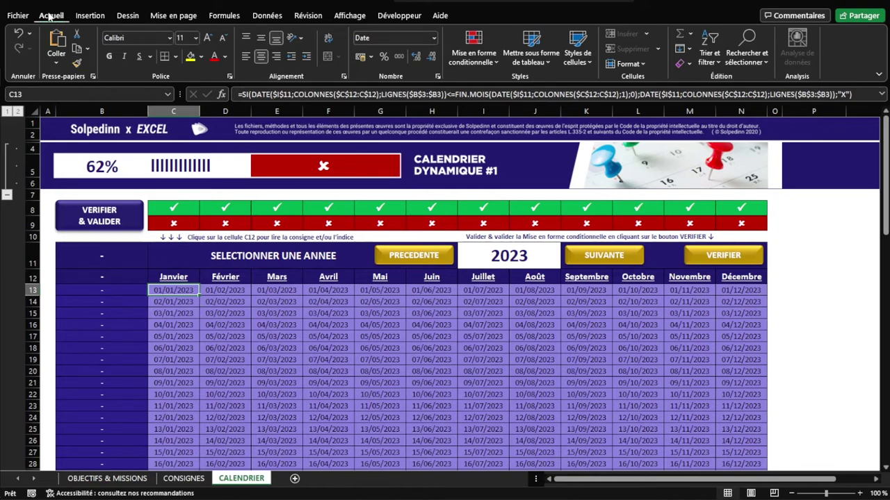
Browse the highlight-cells and top/bottom rule lists under conditional formatting, with the calendar showing 2022.
{"action": "left_click", "coordinate": [490, 54]}
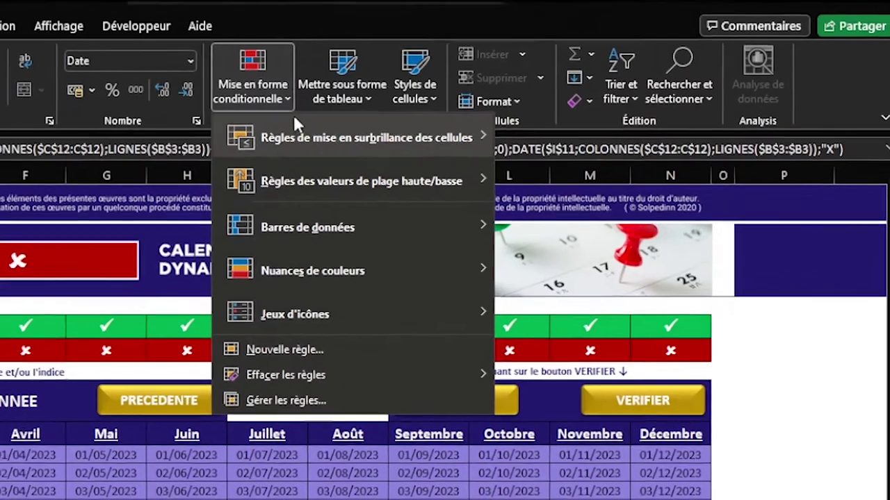
{"action": "mouse_move", "coordinate": [513, 86]}
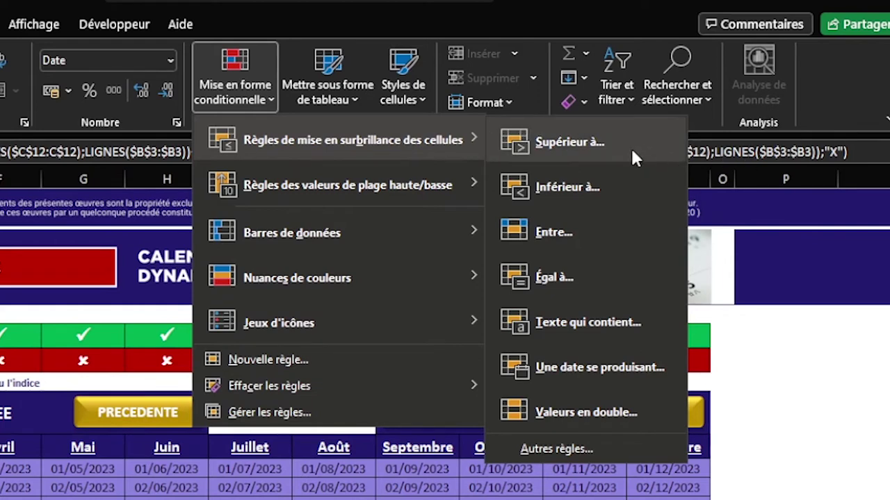
{"action": "mouse_move", "coordinate": [449, 180]}
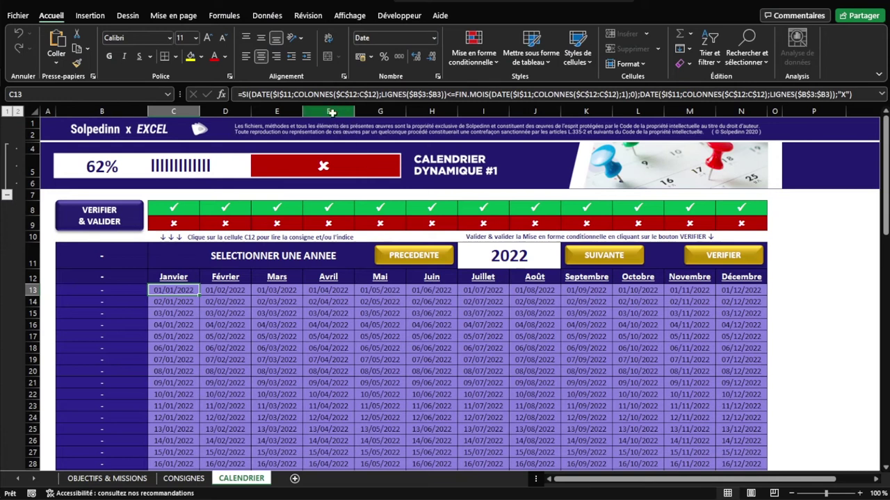
Hide the Avril to Décembre columns F through N.
{"action": "left_click", "coordinate": [332, 113]}
{"action": "left_click", "coordinate": [737, 113], "text": "shift"}
{"action": "right_click", "coordinate": [736, 115]}
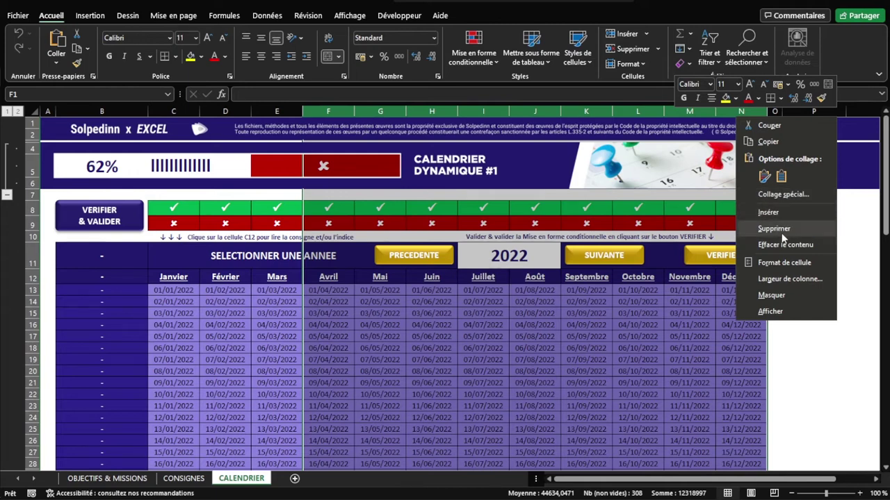
{"action": "left_click", "coordinate": [771, 295]}
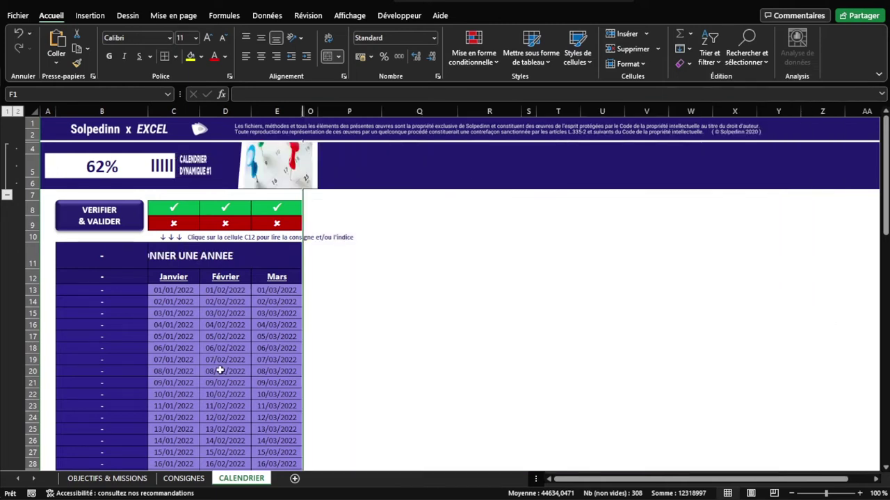
Zoom in on the Janvier–Mars dates and select empty cell P13.
{"action": "left_click", "coordinate": [224, 371]}
{"action": "scroll", "coordinate": [149, 265], "scroll_direction": "up", "scroll_amount": 3}
{"action": "scroll", "coordinate": [170, 221], "scroll_direction": "up", "scroll_amount": 3}
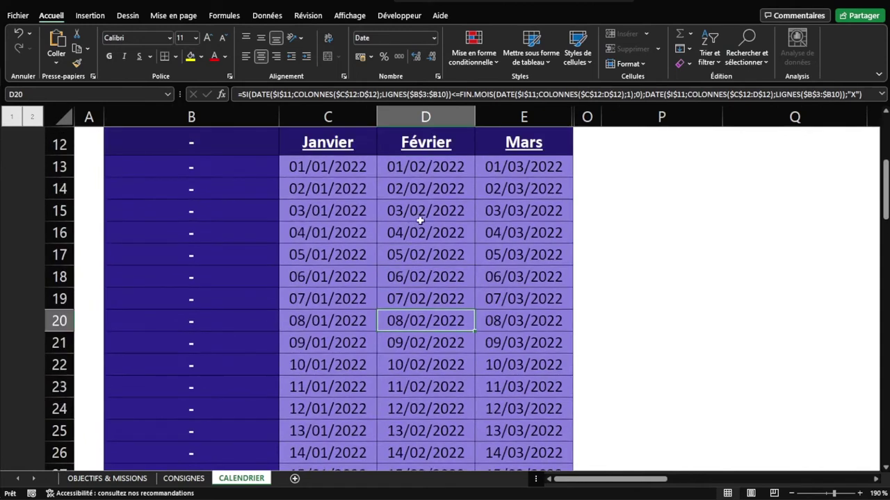
{"action": "scroll", "coordinate": [323, 339], "scroll_direction": "down", "scroll_amount": 3}
{"action": "mouse_move", "coordinate": [322, 168]}
{"action": "left_mouse_down"}
{"action": "mouse_move", "coordinate": [502, 175]}
{"action": "mouse_move", "coordinate": [524, 285]}
{"action": "left_mouse_up"}
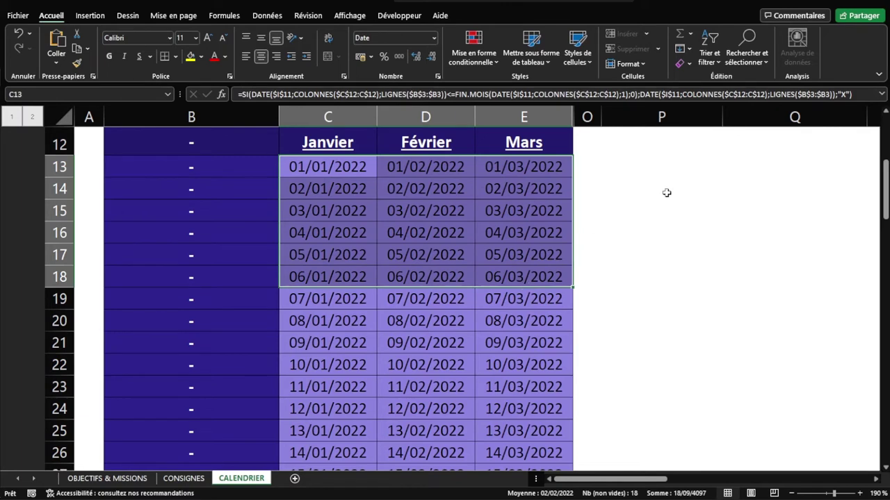
{"action": "scroll", "coordinate": [666, 187], "scroll_direction": "up", "scroll_amount": 2}
{"action": "left_click", "coordinate": [646, 266]}
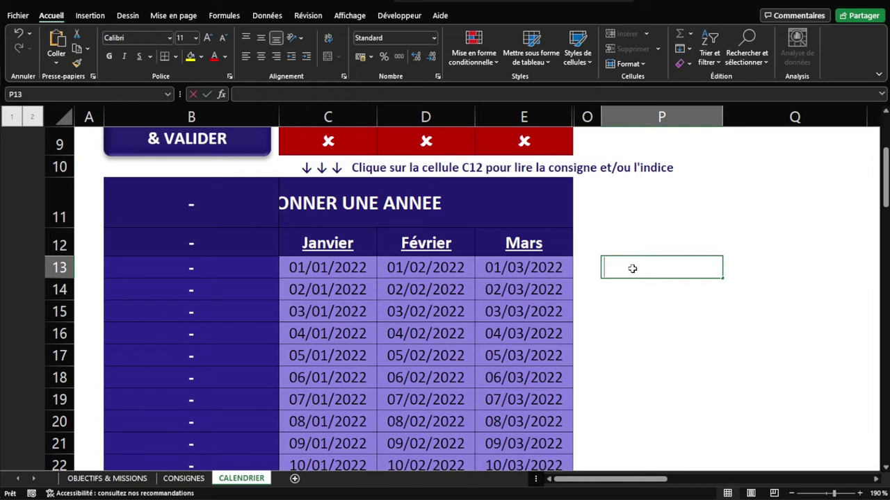
Enter =JOURSEM(C13;2) in P13 so it returns 6 for 01/01/2022.
{"action": "type", "text": "=JOURS"}
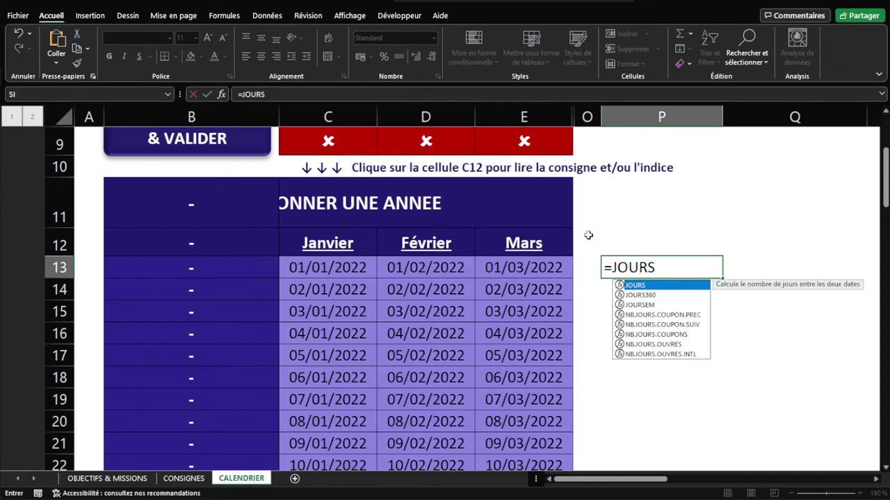
{"action": "double_click", "coordinate": [659, 305]}
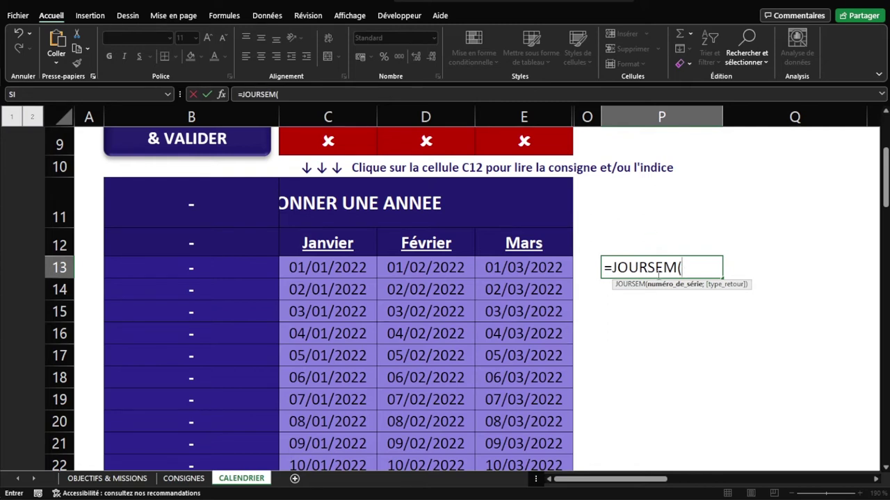
{"action": "left_click", "coordinate": [338, 268]}
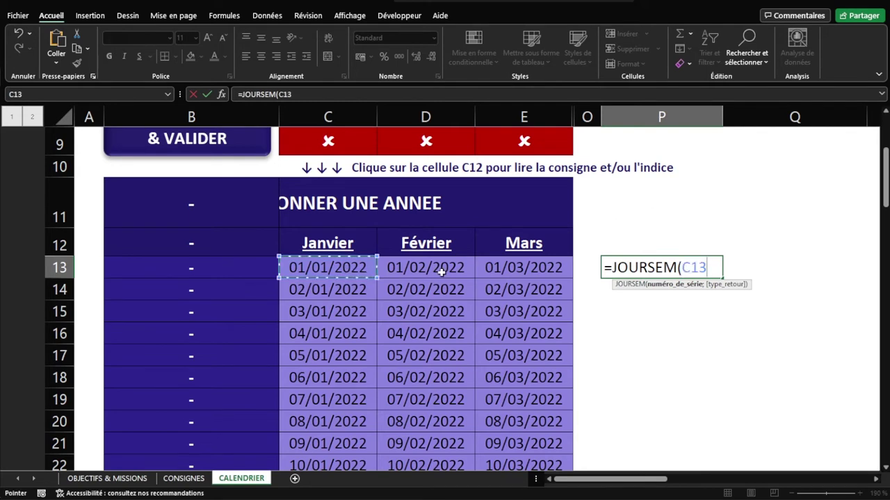
{"action": "type", "text": ";"}
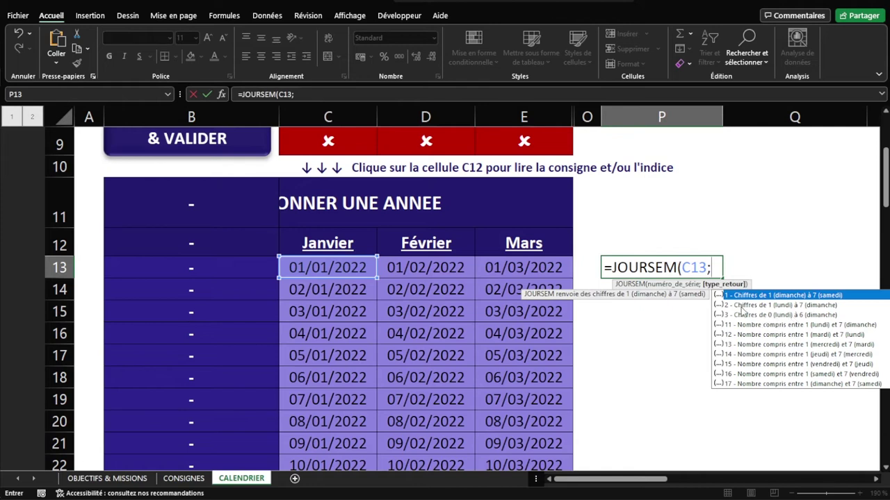
{"action": "left_click", "coordinate": [742, 307]}
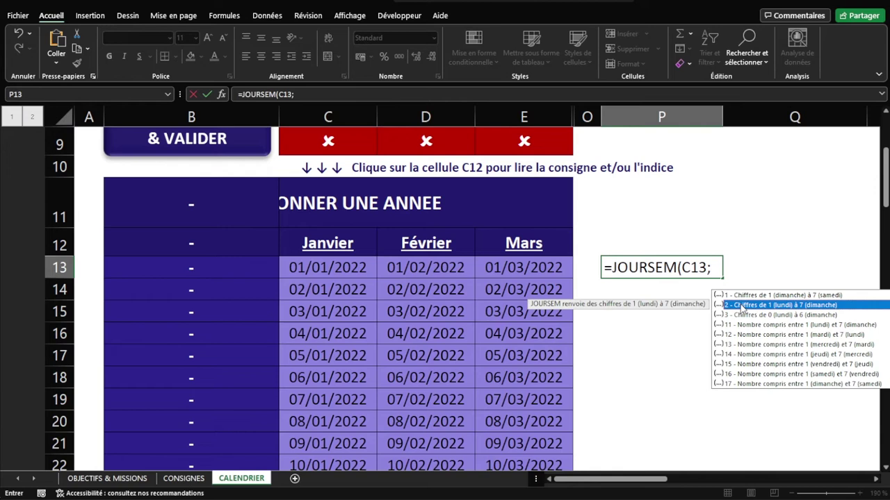
{"action": "double_click", "coordinate": [742, 307]}
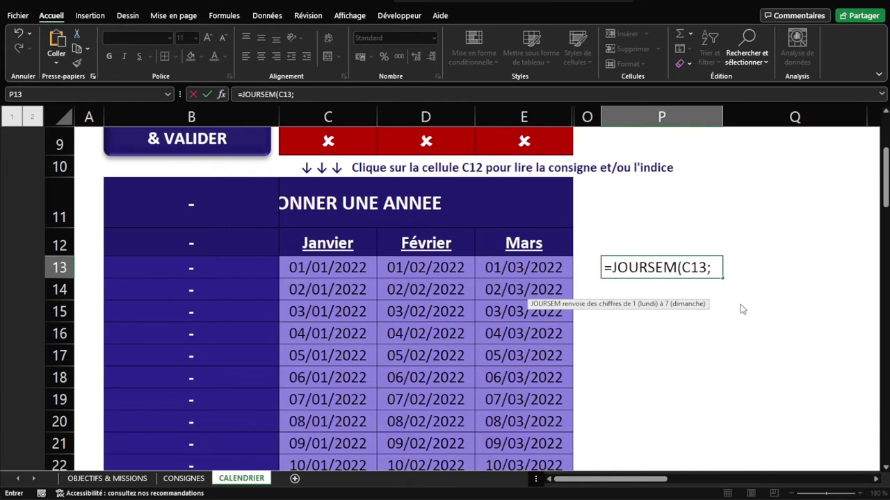
{"action": "type", "text": ")"}
{"action": "key", "text": "Return"}
{"action": "left_click", "coordinate": [668, 276]}
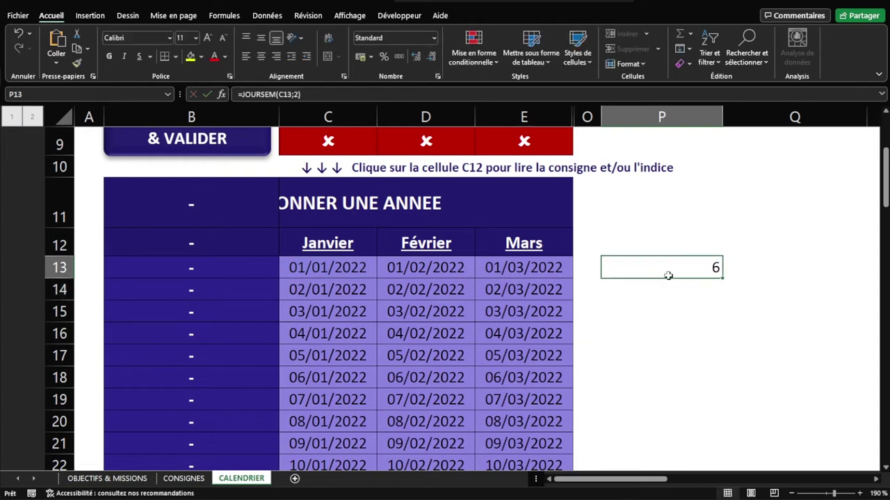
Copy the weekday formula down to row 43 and inspect P13's formula.
{"action": "mouse_move", "coordinate": [723, 278]}
{"action": "left_mouse_down"}
{"action": "mouse_move", "coordinate": [735, 498]}
{"action": "mouse_move", "coordinate": [661, 208]}
{"action": "mouse_move", "coordinate": [667, 261]}
{"action": "left_mouse_up"}
{"action": "scroll", "coordinate": [628, 243], "scroll_direction": "up", "scroll_amount": 5}
{"action": "scroll", "coordinate": [630, 245], "scroll_direction": "up", "scroll_amount": 5}
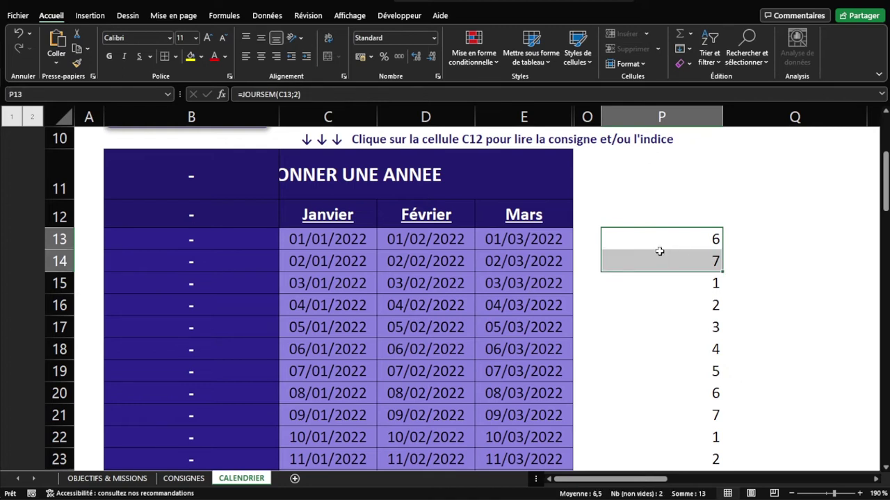
{"action": "double_click", "coordinate": [656, 246]}
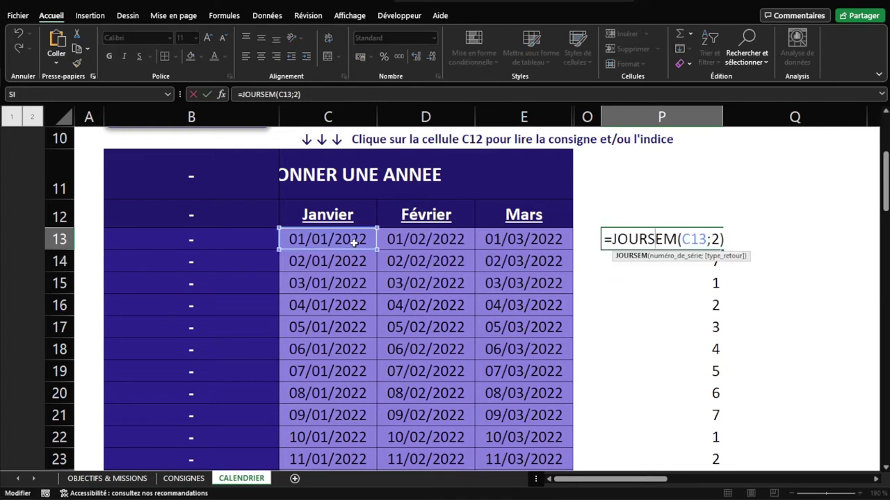
{"action": "left_click", "coordinate": [655, 261]}
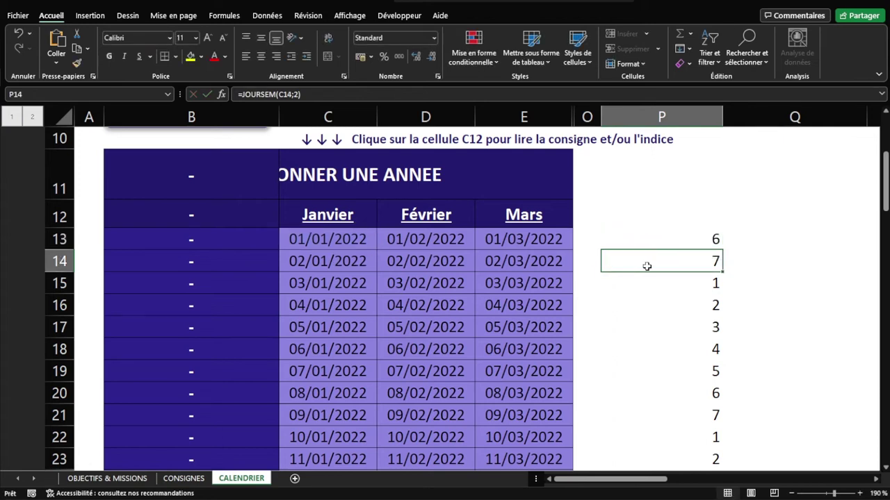
{"action": "scroll", "coordinate": [686, 288], "scroll_direction": "down", "scroll_amount": 1}
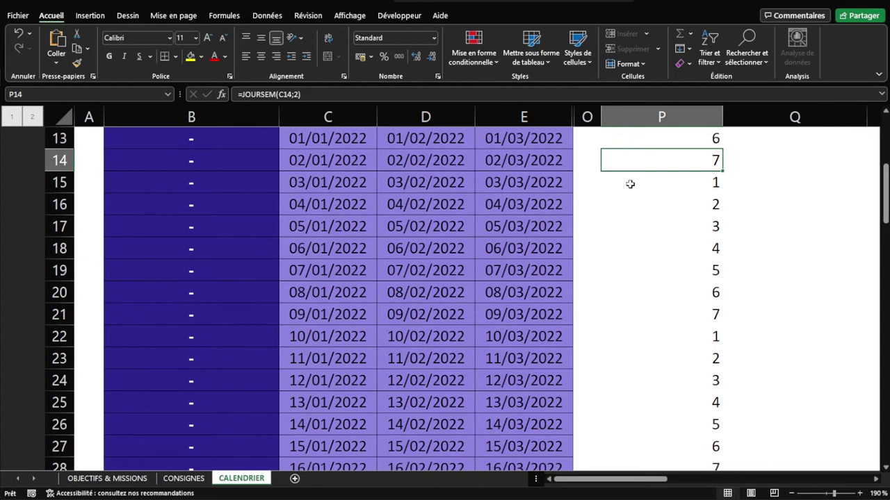
Compare column P's weekday numbers with the dates, noting the 8–9 January weekend.
{"action": "left_click", "coordinate": [329, 178]}
{"action": "left_click", "coordinate": [703, 186]}
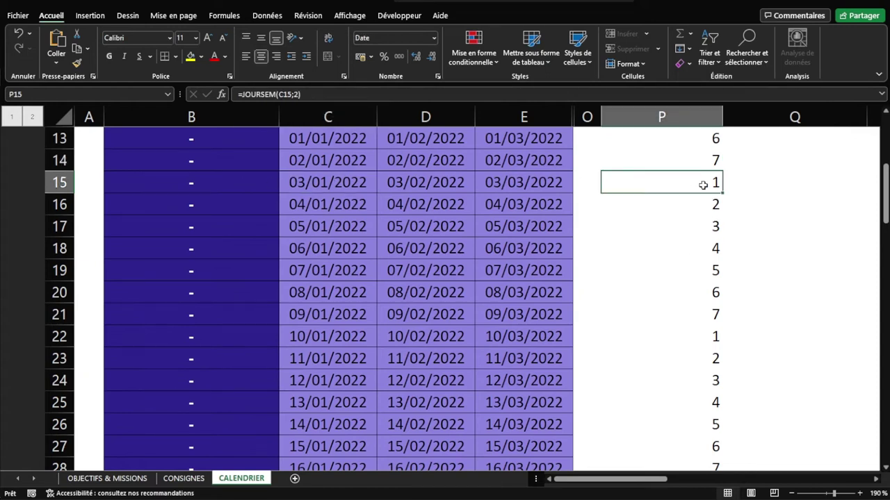
{"action": "mouse_move", "coordinate": [705, 201]}
{"action": "left_mouse_down"}
{"action": "mouse_move", "coordinate": [706, 270]}
{"action": "mouse_move", "coordinate": [328, 313]}
{"action": "left_mouse_up"}
{"action": "left_click", "coordinate": [706, 292]}
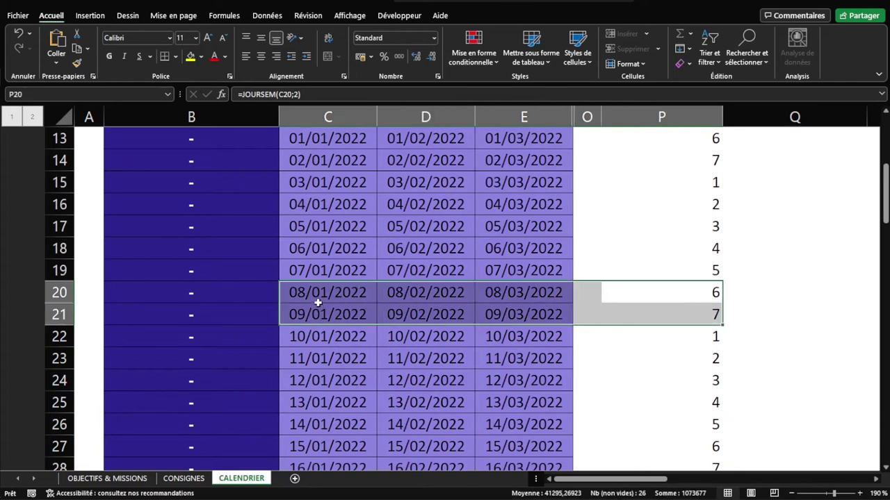
{"action": "left_click", "coordinate": [317, 296]}
{"action": "left_click", "coordinate": [318, 313]}
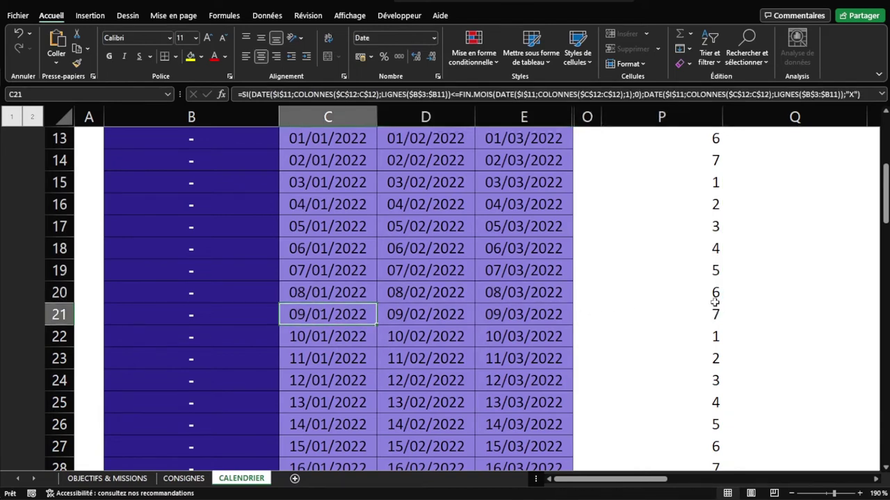
{"action": "scroll", "coordinate": [708, 295], "scroll_direction": "up", "scroll_amount": 2}
{"action": "left_click", "coordinate": [706, 314]}
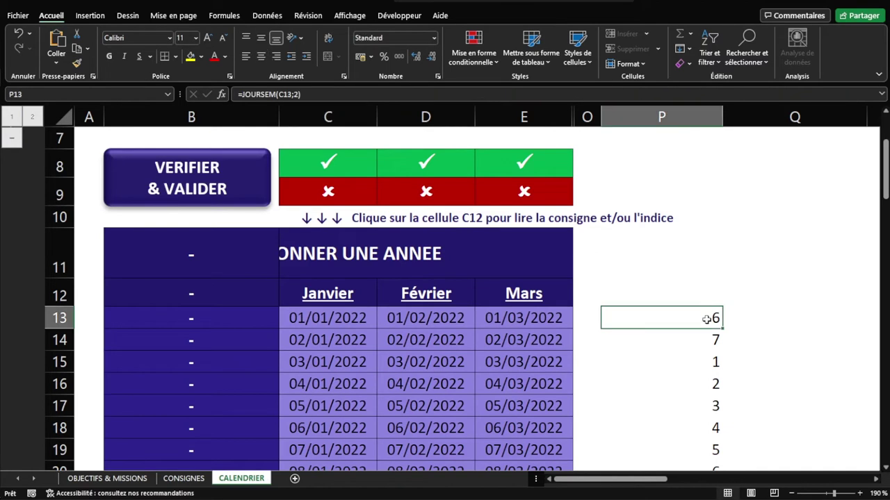
{"action": "key", "text": "ctrl+shift+Down"}
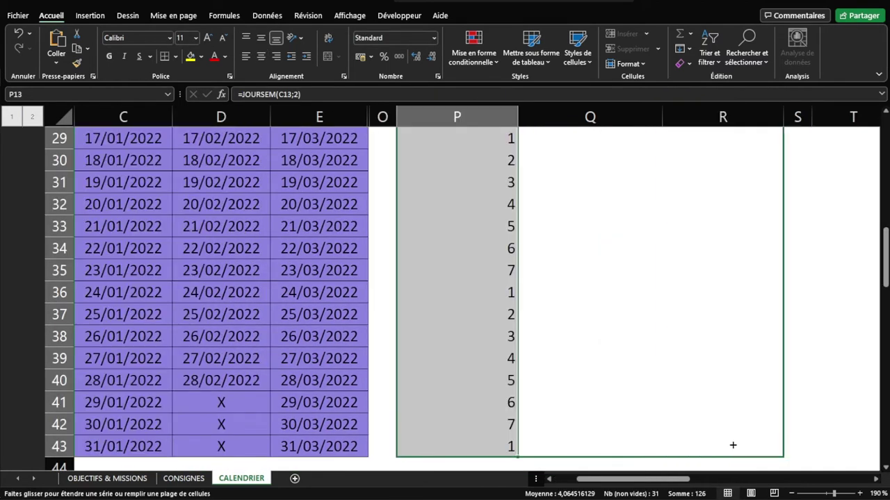
Narrow helper columns P to R to an equal width of 14,86.
{"action": "left_click_drag", "start_coordinate": [726, 460], "coordinate": [730, 445]}
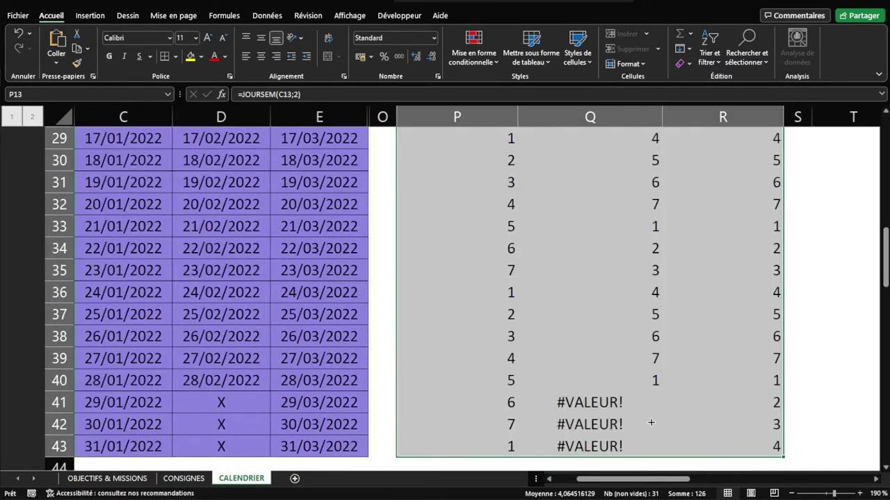
{"action": "scroll", "coordinate": [560, 394], "scroll_direction": "up", "scroll_amount": 1}
{"action": "scroll", "coordinate": [572, 377], "scroll_direction": "up", "scroll_amount": 2}
{"action": "scroll", "coordinate": [582, 383], "scroll_direction": "up", "scroll_amount": 5}
{"action": "scroll", "coordinate": [577, 354], "scroll_direction": "down", "scroll_amount": 4}
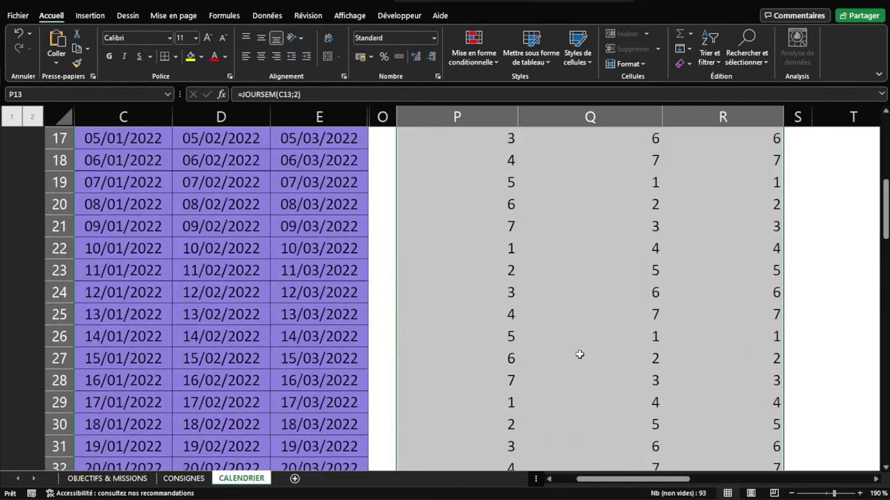
{"action": "scroll", "coordinate": [593, 358], "scroll_direction": "up", "scroll_amount": 3}
{"action": "left_click_drag", "start_coordinate": [619, 479], "coordinate": [604, 481]}
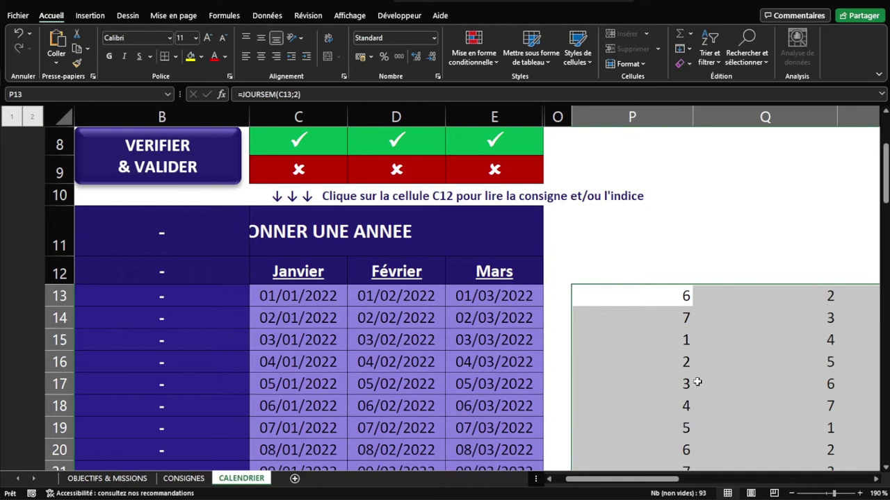
{"action": "left_click_drag", "start_coordinate": [631, 117], "coordinate": [678, 139]}
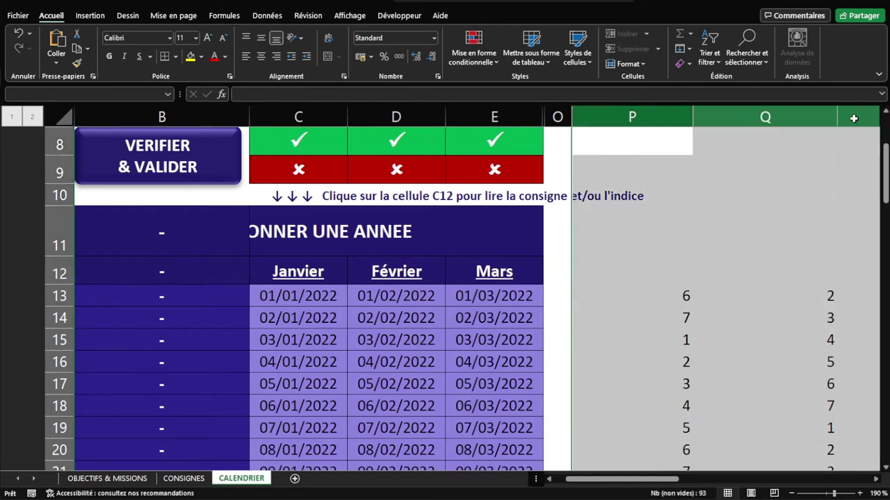
{"action": "left_click_drag", "start_coordinate": [783, 117], "coordinate": [750, 116]}
{"action": "left_click", "coordinate": [689, 340]}
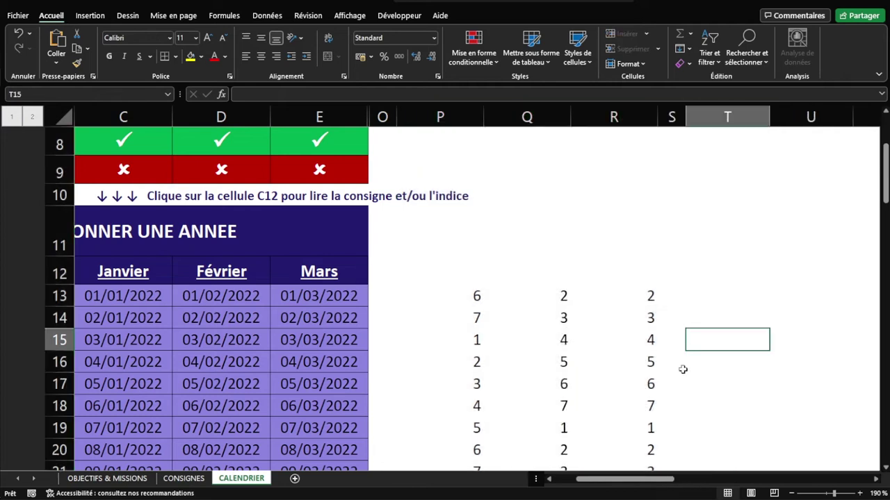
{"action": "left_click_drag", "start_coordinate": [643, 481], "coordinate": [633, 490]}
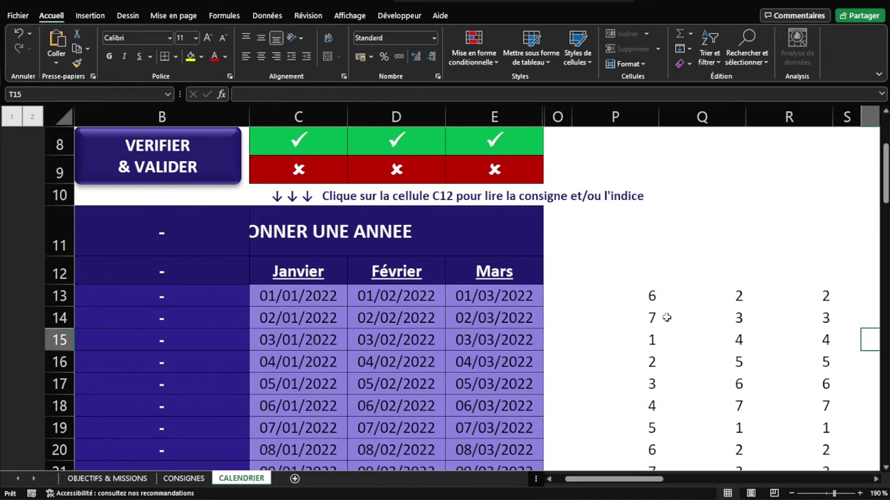
{"action": "left_click_drag", "start_coordinate": [615, 117], "coordinate": [789, 117]}
{"action": "scroll", "coordinate": [636, 243], "scroll_direction": "down", "scroll_amount": 1}
{"action": "left_click", "coordinate": [636, 241]}
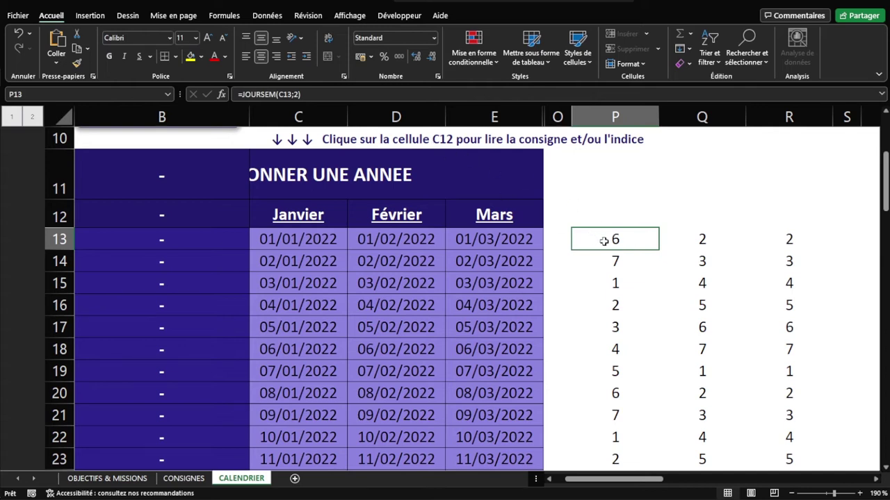
Change P13 to =JOURSEM(C13;2)>=6 and copy it down column P.
{"action": "double_click", "coordinate": [604, 240]}
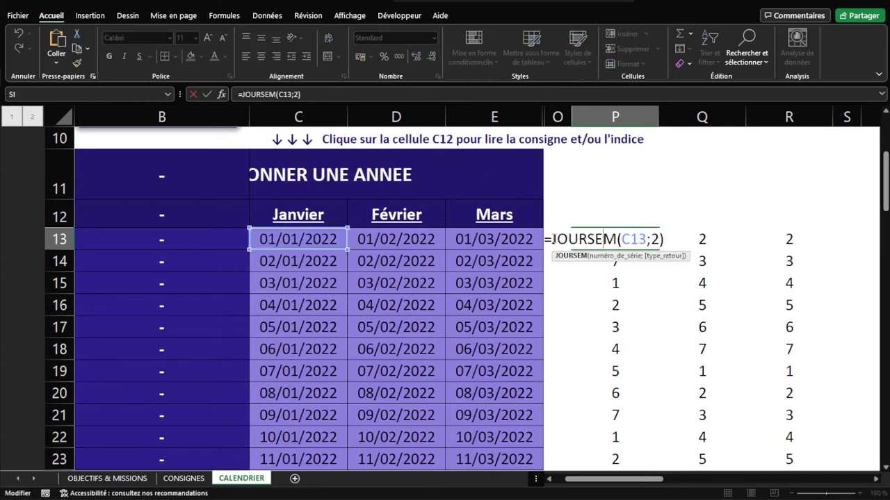
{"action": "left_click_drag", "start_coordinate": [551, 239], "coordinate": [663, 239]}
{"action": "left_click", "coordinate": [667, 241]}
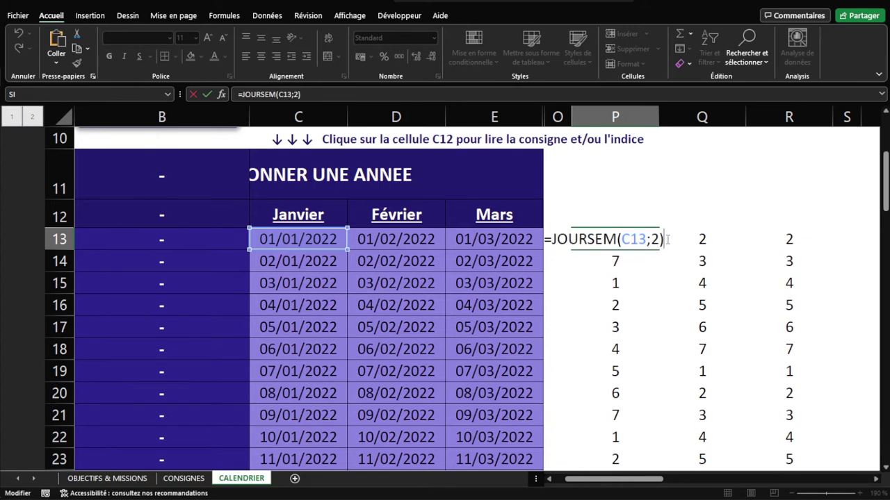
{"action": "type", "text": ">="}
{"action": "type", "text": "6"}
{"action": "key", "text": "Return"}
{"action": "key", "text": "Up"}
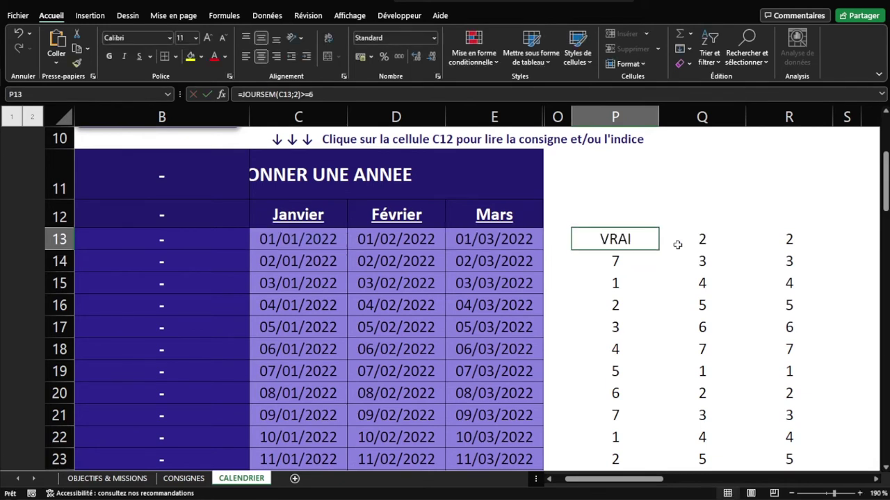
{"action": "double_click", "coordinate": [659, 251]}
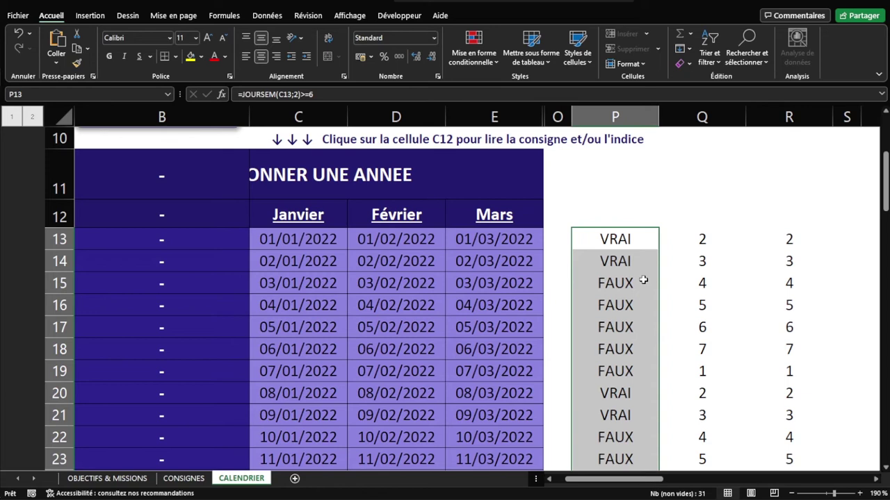
{"action": "mouse_move", "coordinate": [615, 237]}
{"action": "left_mouse_down"}
{"action": "mouse_move", "coordinate": [626, 258]}
{"action": "mouse_move", "coordinate": [589, 259]}
{"action": "left_mouse_up"}
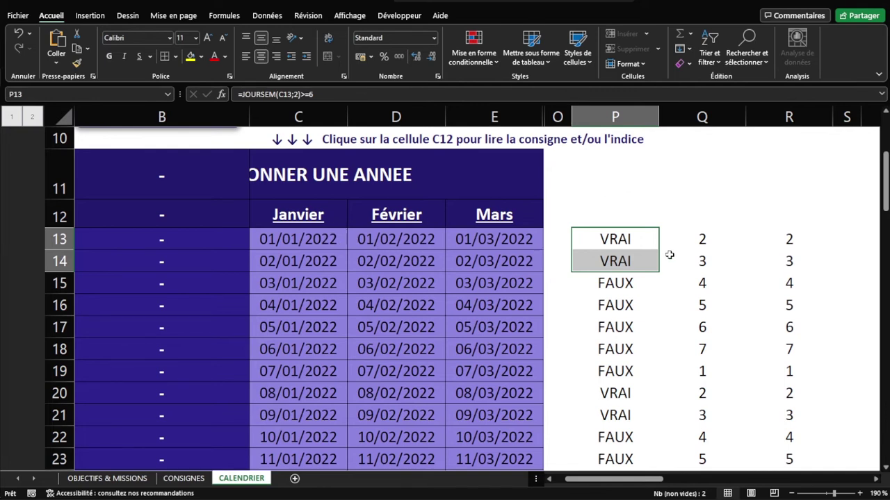
Fill the P13:P43 weekend test across columns Q and R.
{"action": "scroll", "coordinate": [669, 255], "scroll_direction": "down", "scroll_amount": 1}
{"action": "left_click_drag", "start_coordinate": [606, 186], "coordinate": [614, 271]}
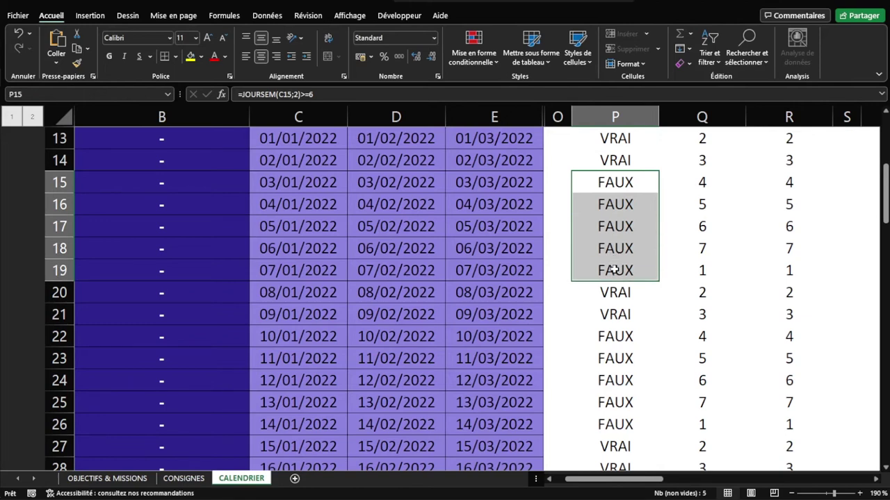
{"action": "scroll", "coordinate": [615, 270], "scroll_direction": "up", "scroll_amount": 1}
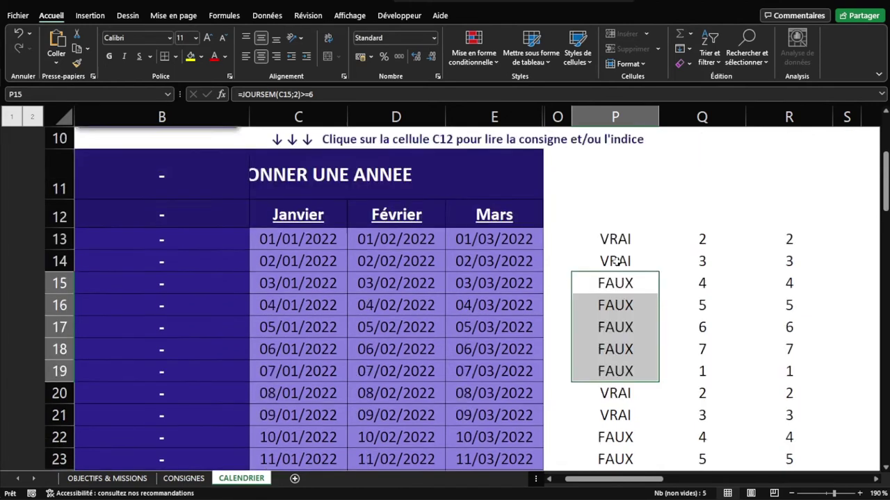
{"action": "scroll", "coordinate": [616, 273], "scroll_direction": "up", "scroll_amount": 1}
{"action": "left_click", "coordinate": [620, 312]}
{"action": "scroll", "coordinate": [615, 278], "scroll_direction": "down", "scroll_amount": 1}
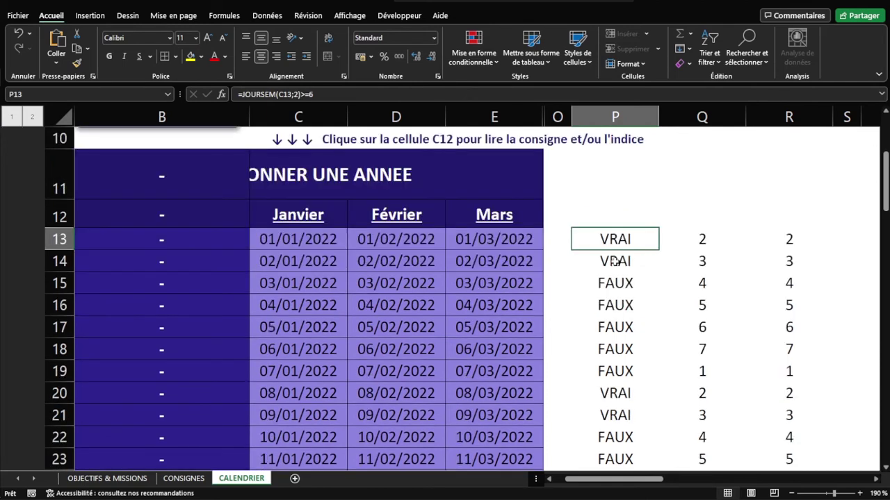
{"action": "key", "text": "ctrl+shift+Down"}
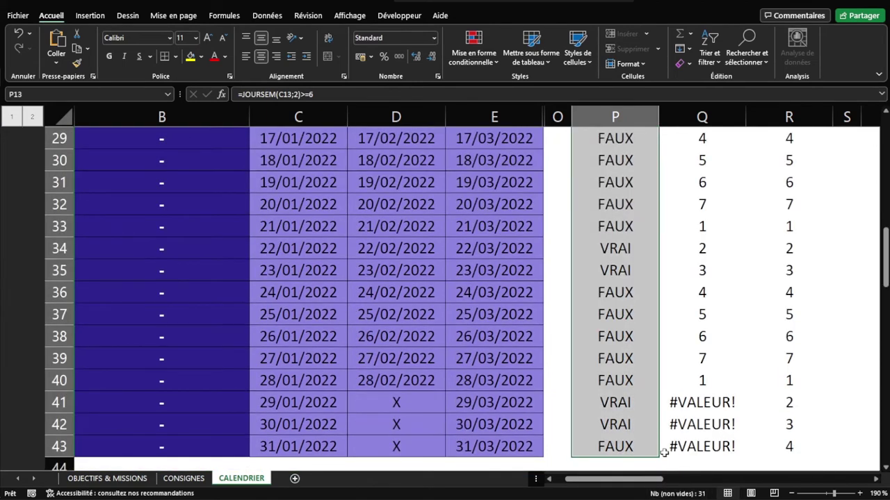
{"action": "left_click_drag", "start_coordinate": [659, 457], "coordinate": [789, 450]}
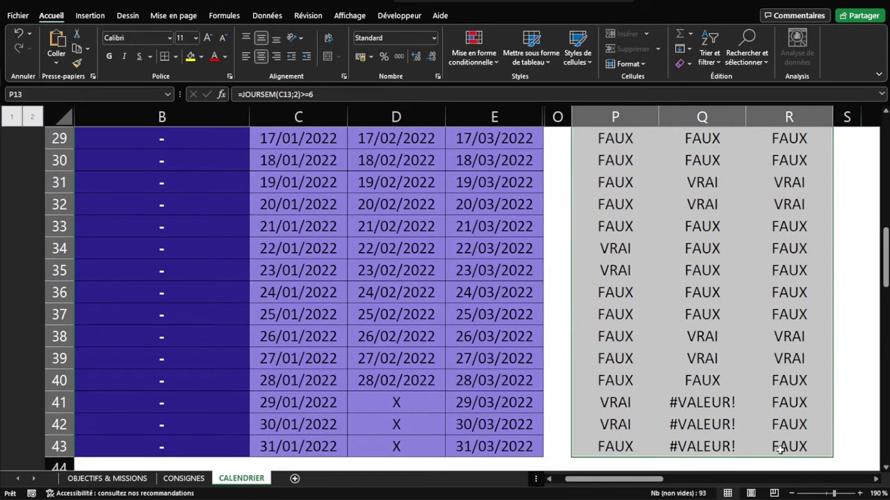
{"action": "scroll", "coordinate": [716, 404], "scroll_direction": "down", "scroll_amount": 2}
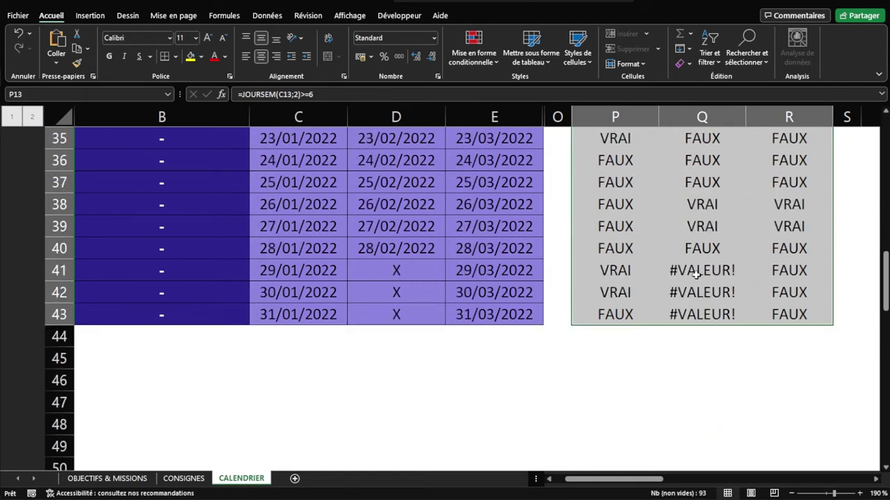
Trace the #VALEUR! errors in Q41:Q43 to the X placeholders and recheck P13's reference.
{"action": "left_click_drag", "start_coordinate": [696, 275], "coordinate": [698, 309]}
{"action": "left_click_drag", "start_coordinate": [407, 265], "coordinate": [412, 308]}
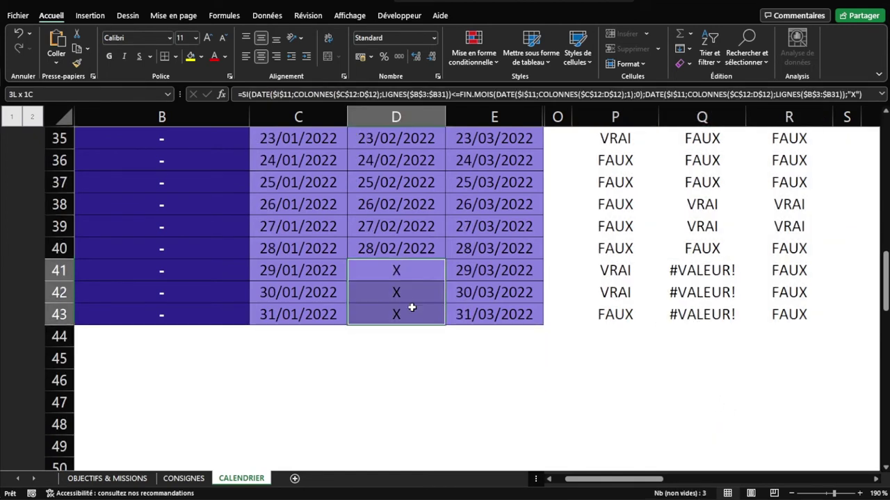
{"action": "scroll", "coordinate": [702, 292], "scroll_direction": "up", "scroll_amount": 4}
{"action": "scroll", "coordinate": [702, 264], "scroll_direction": "up", "scroll_amount": 3}
{"action": "scroll", "coordinate": [637, 281], "scroll_direction": "up", "scroll_amount": 2}
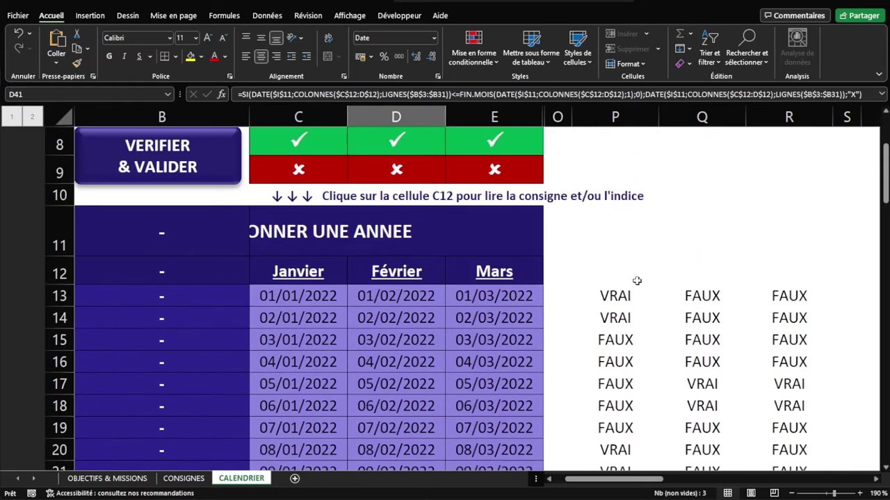
{"action": "scroll", "coordinate": [637, 281], "scroll_direction": "down", "scroll_amount": 1}
{"action": "left_click", "coordinate": [619, 218]}
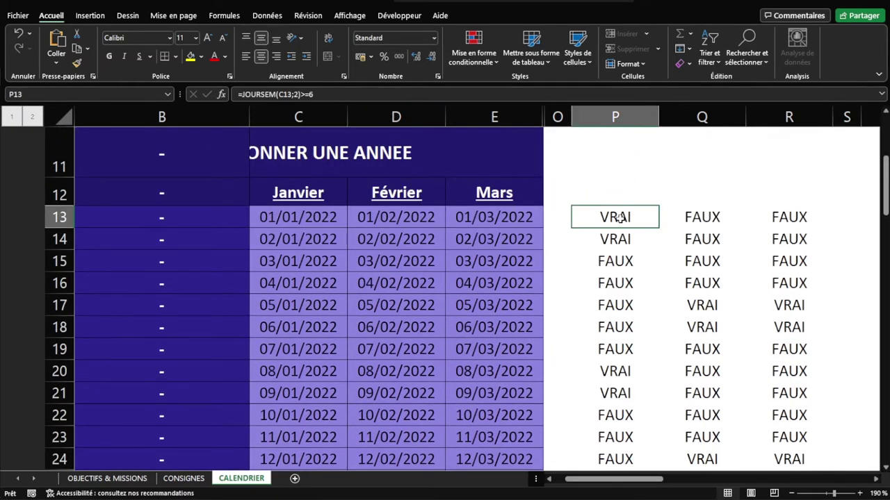
{"action": "double_click", "coordinate": [618, 218]}
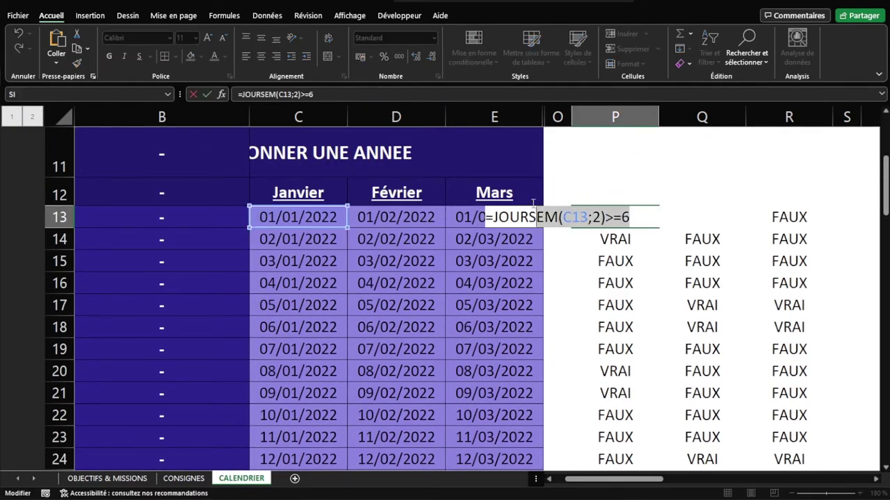
{"action": "key", "text": "Return"}
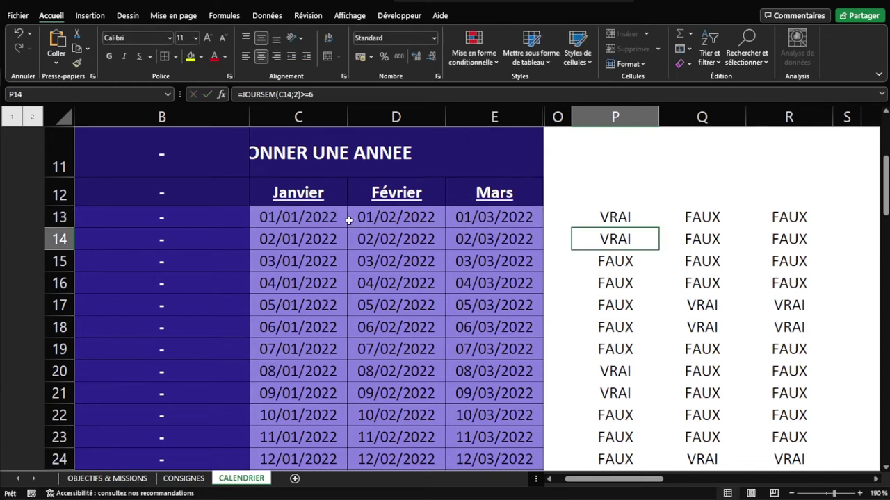
{"action": "left_click", "coordinate": [296, 221]}
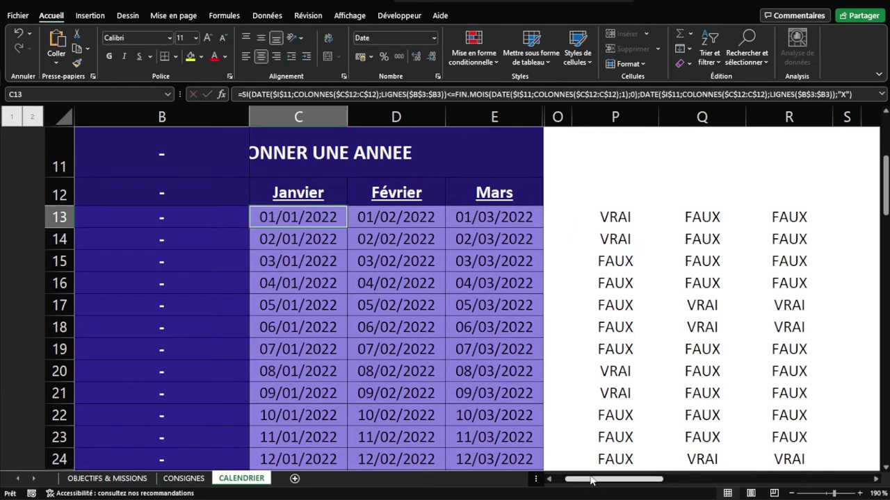
{"action": "left_click_drag", "start_coordinate": [590, 481], "coordinate": [579, 481]}
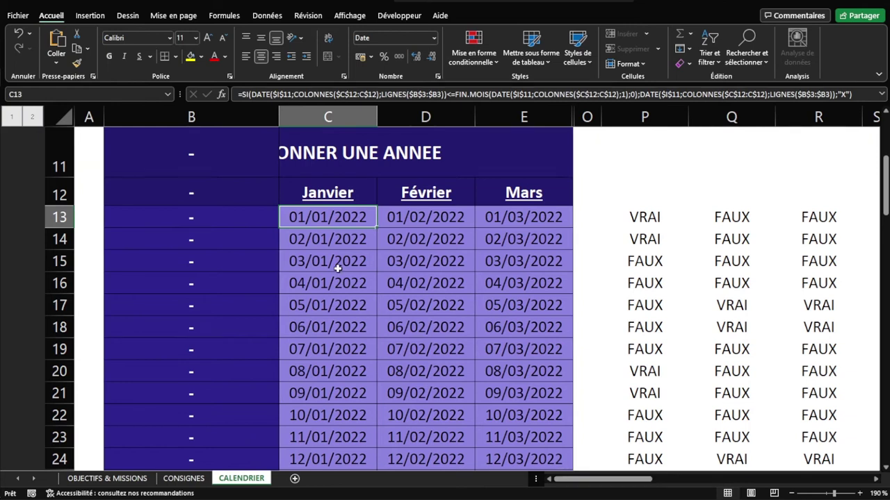
{"action": "scroll", "coordinate": [341, 275], "scroll_direction": "up", "scroll_amount": 1}
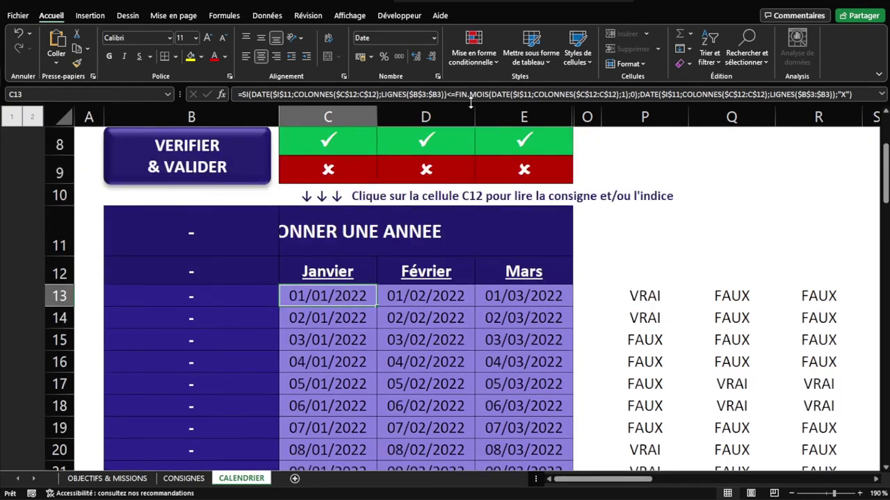
Create a formula rule =JOURSEM(C13;2)>=6 with a grey fill on C13.
{"action": "left_click", "coordinate": [475, 55]}
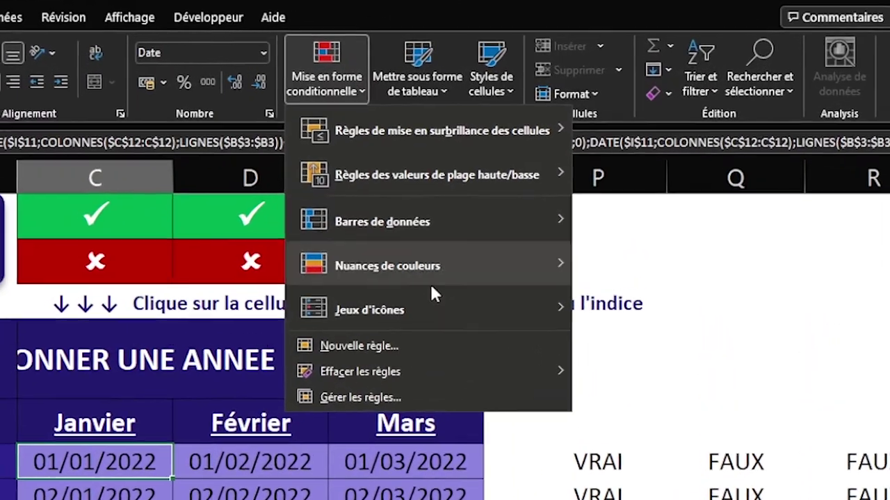
{"action": "left_click", "coordinate": [397, 351]}
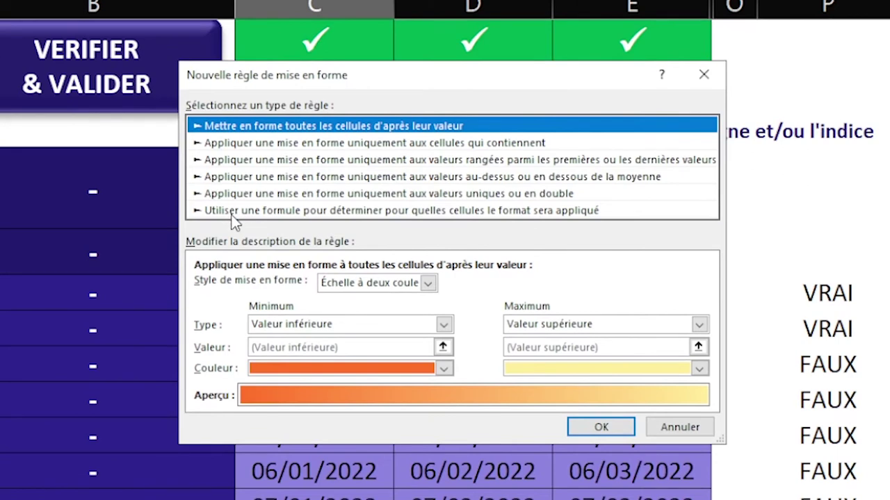
{"action": "left_click", "coordinate": [233, 211]}
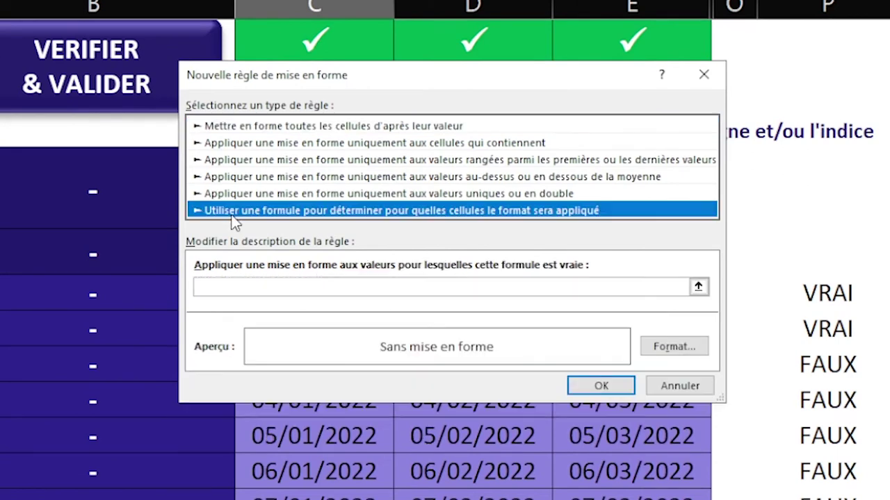
{"action": "left_click", "coordinate": [254, 287]}
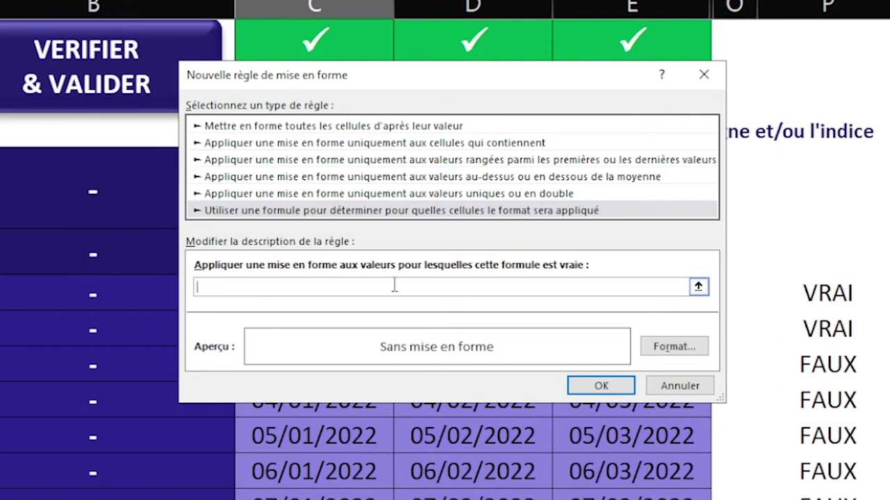
{"action": "type", "text": "=JOURSEM(C13;2)>=6"}
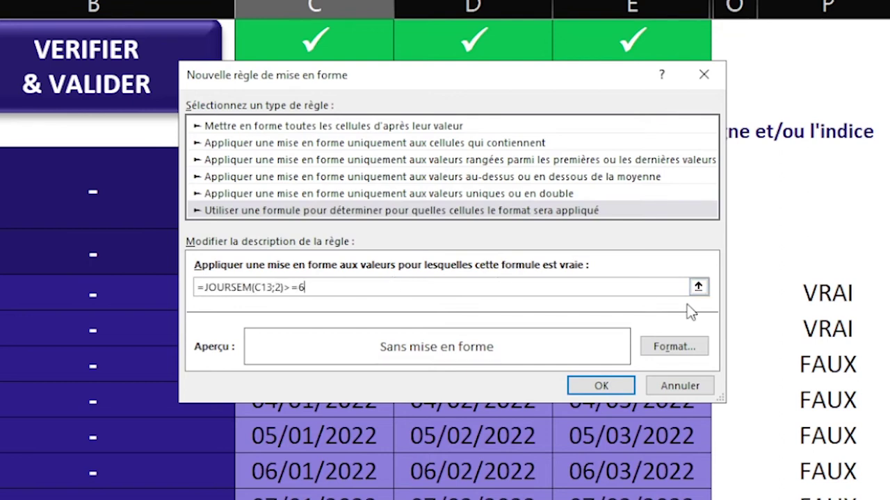
{"action": "left_click", "coordinate": [668, 352]}
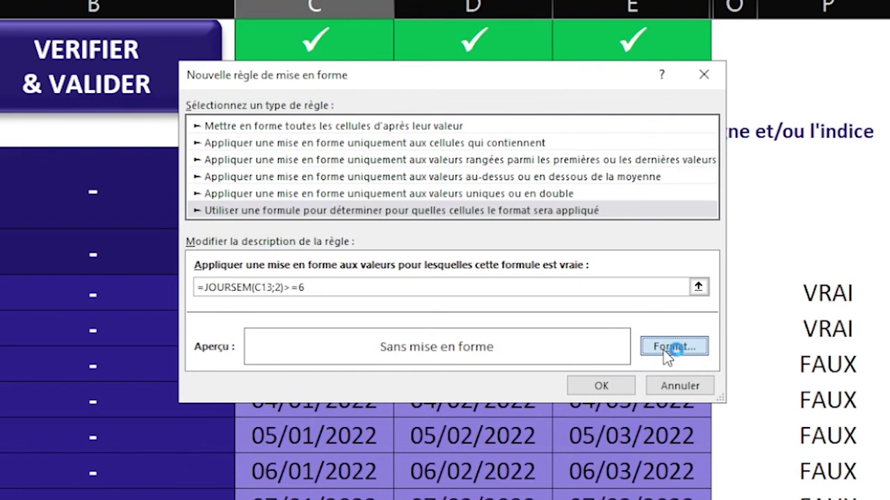
{"action": "left_click", "coordinate": [401, 27]}
{"action": "left_click", "coordinate": [226, 182]}
{"action": "left_click", "coordinate": [612, 442]}
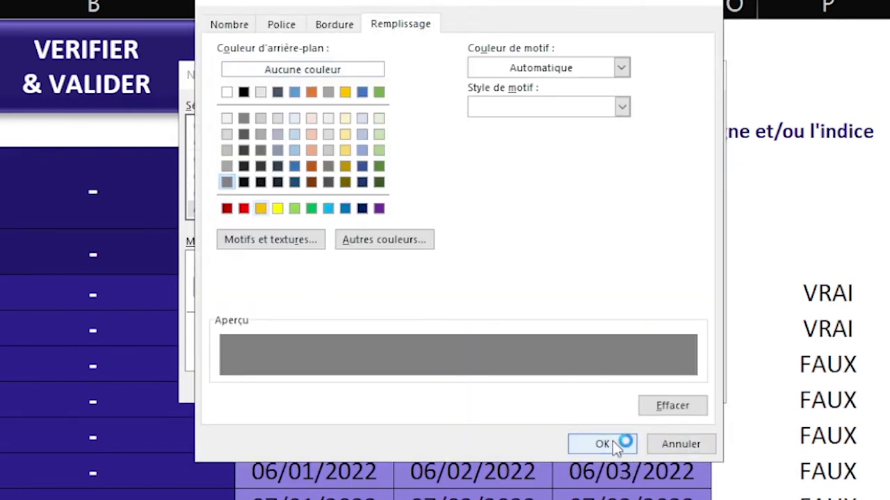
{"action": "left_click", "coordinate": [617, 391]}
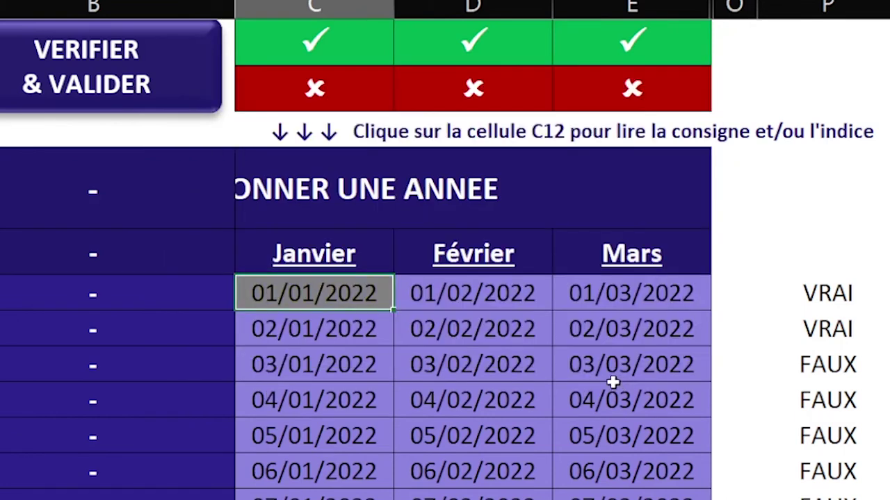
Unhide the April–December columns by selecting columns C through O.
{"action": "left_click", "coordinate": [372, 364]}
{"action": "left_click", "coordinate": [341, 289]}
{"action": "left_click", "coordinate": [324, 4]}
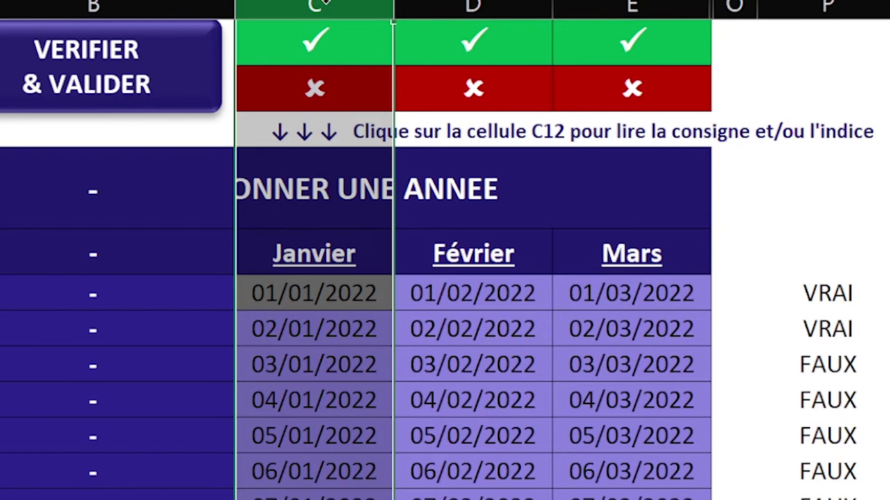
{"action": "left_click_drag", "start_coordinate": [324, 4], "coordinate": [737, 5]}
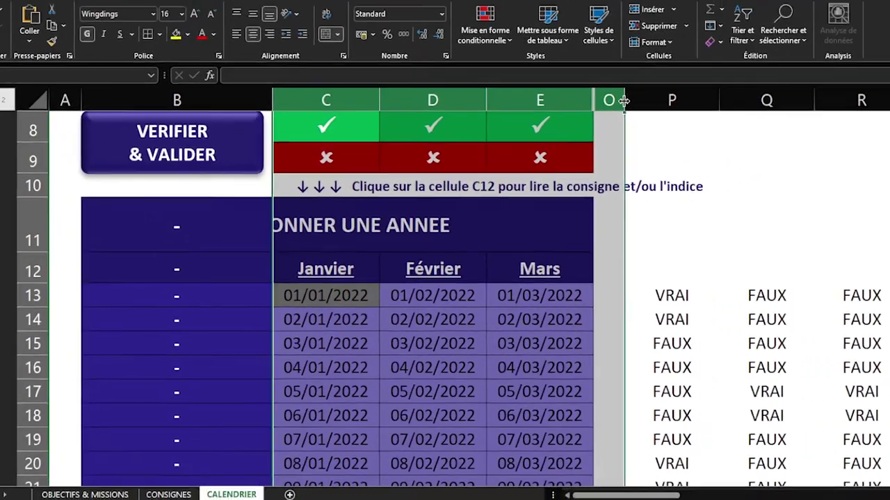
{"action": "scroll", "coordinate": [590, 312], "scroll_direction": "down", "scroll_amount": 4, "text": "ctrl"}
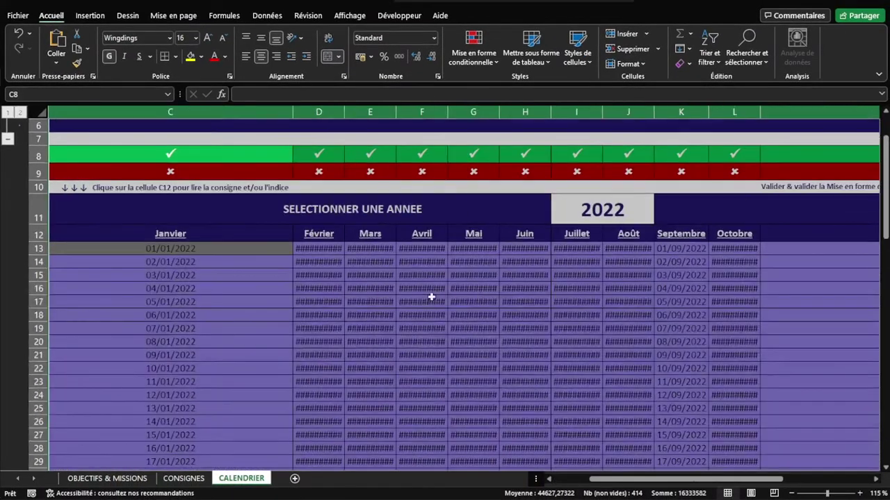
{"action": "left_click", "coordinate": [282, 290]}
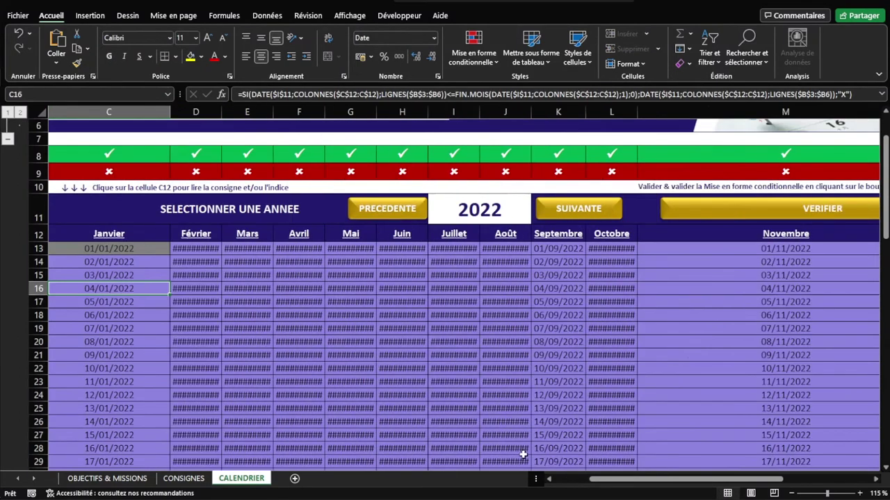
{"action": "left_click_drag", "start_coordinate": [626, 479], "coordinate": [589, 479]}
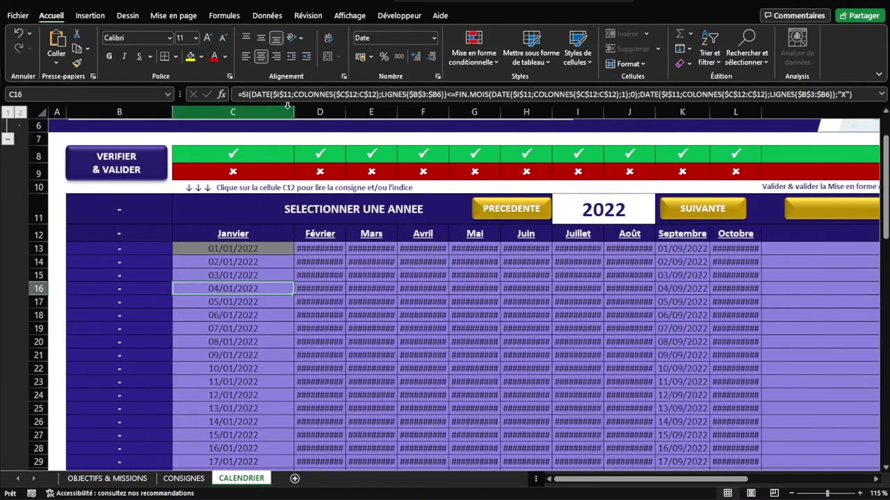
Narrow column C, then resize columns D to M to the same width.
{"action": "left_click_drag", "start_coordinate": [287, 105], "coordinate": [232, 105]}
{"action": "scroll", "coordinate": [291, 311], "scroll_direction": "down", "scroll_amount": 1}
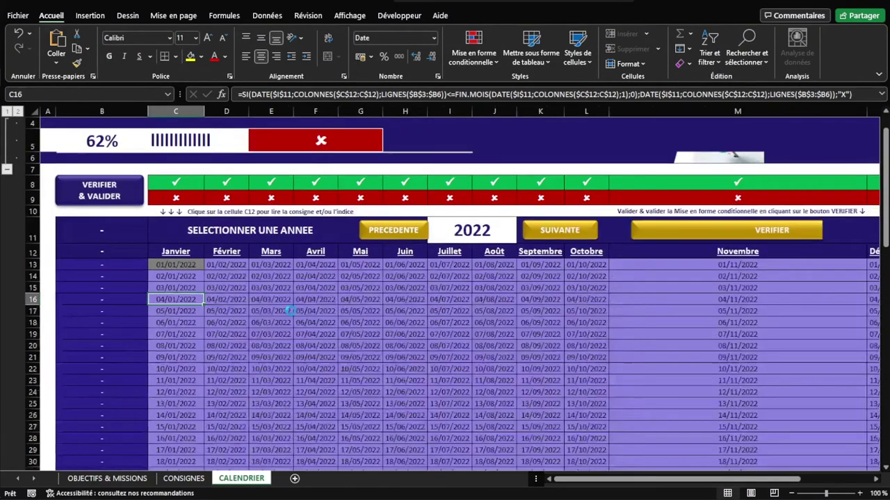
{"action": "scroll", "coordinate": [291, 311], "scroll_direction": "down", "scroll_amount": 2}
{"action": "scroll", "coordinate": [291, 311], "scroll_direction": "down", "scroll_amount": 1}
{"action": "left_click", "coordinate": [287, 305]}
{"action": "mouse_move", "coordinate": [167, 106]}
{"action": "left_mouse_down"}
{"action": "mouse_move", "coordinate": [605, 108]}
{"action": "mouse_move", "coordinate": [473, 108]}
{"action": "left_mouse_up"}
{"action": "left_click", "coordinate": [458, 299]}
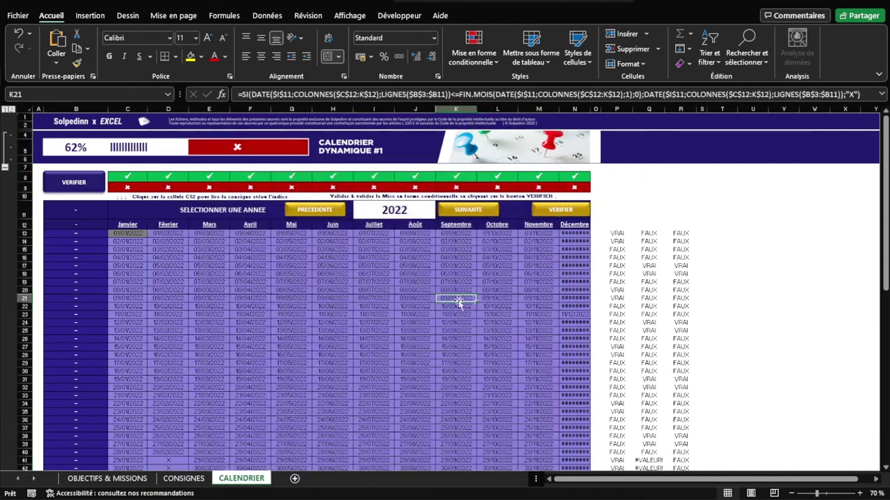
Paint C13's grey weekend formatting across C13:N43 with Format Painter.
{"action": "left_click", "coordinate": [135, 232]}
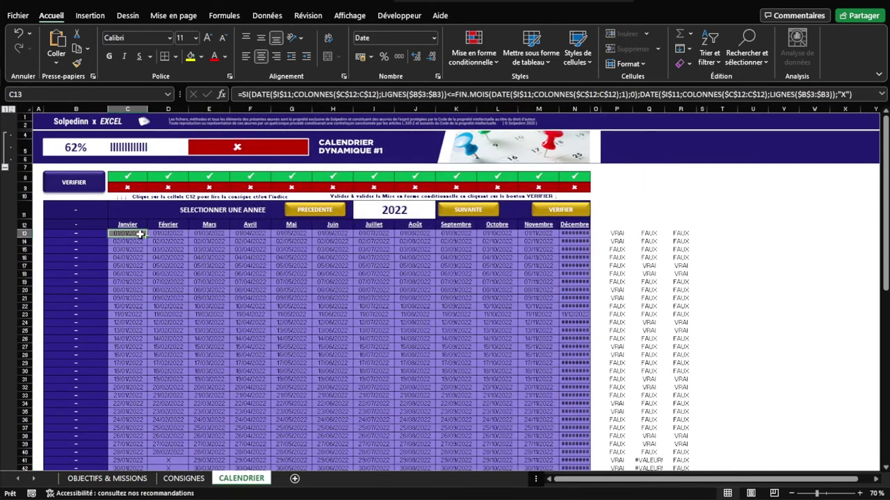
{"action": "scroll", "coordinate": [135, 229], "scroll_direction": "down", "scroll_amount": 1}
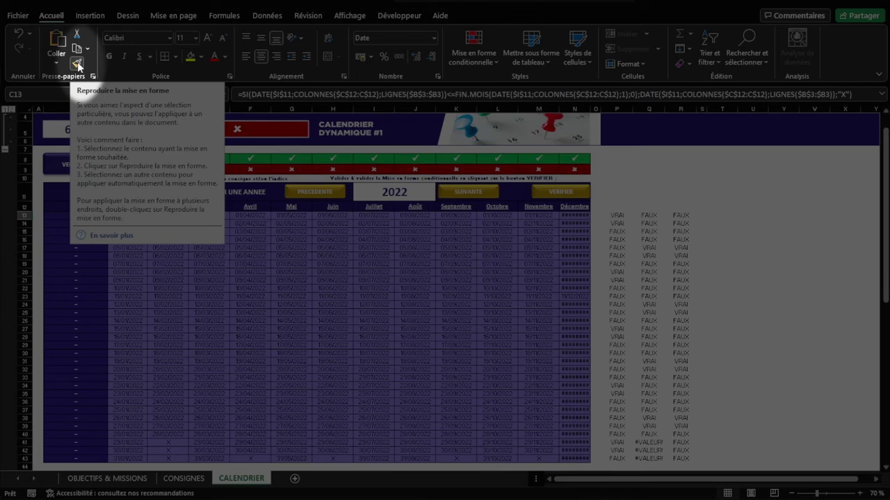
{"action": "left_click", "coordinate": [77, 64]}
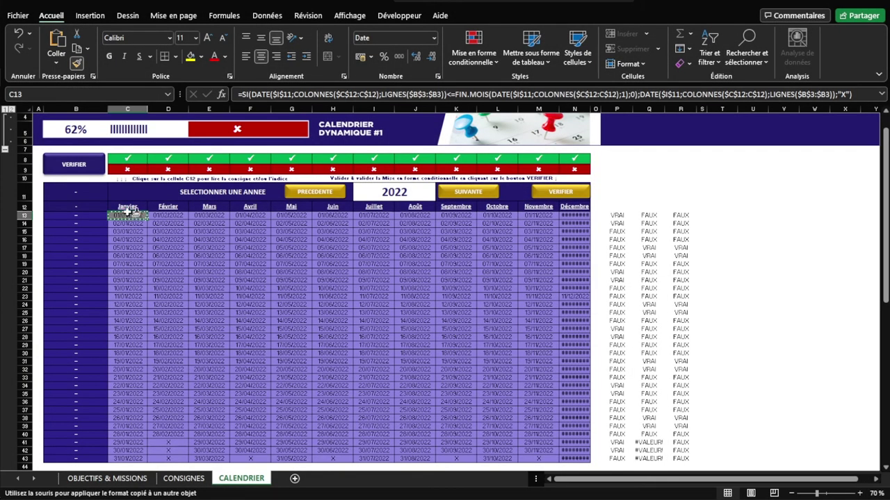
{"action": "left_click_drag", "start_coordinate": [129, 216], "coordinate": [584, 459]}
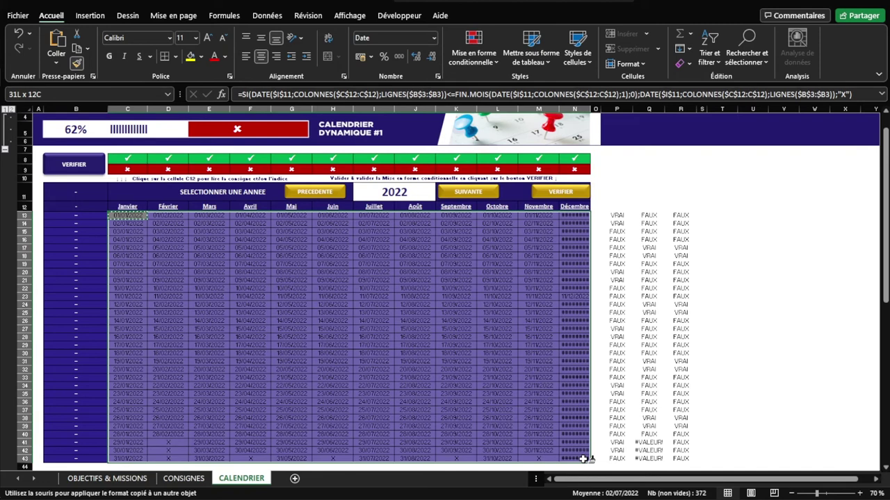
{"action": "left_click_drag", "start_coordinate": [583, 459], "coordinate": [584, 459]}
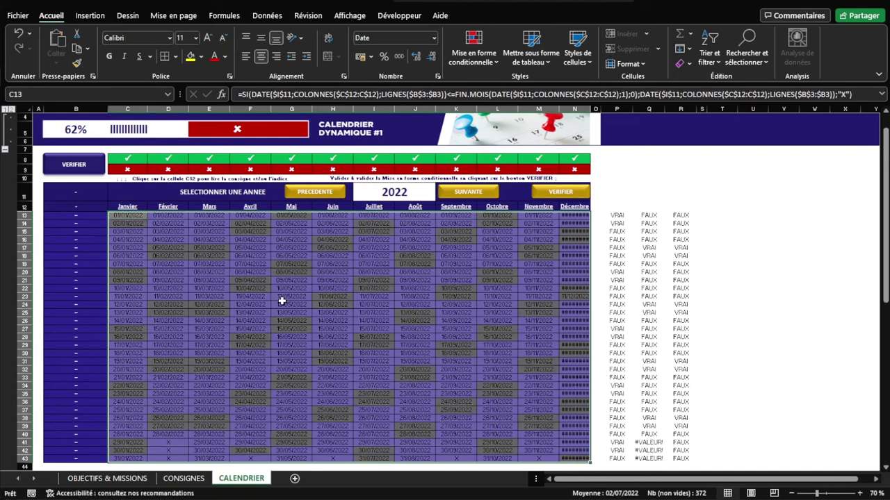
{"action": "left_click", "coordinate": [136, 217]}
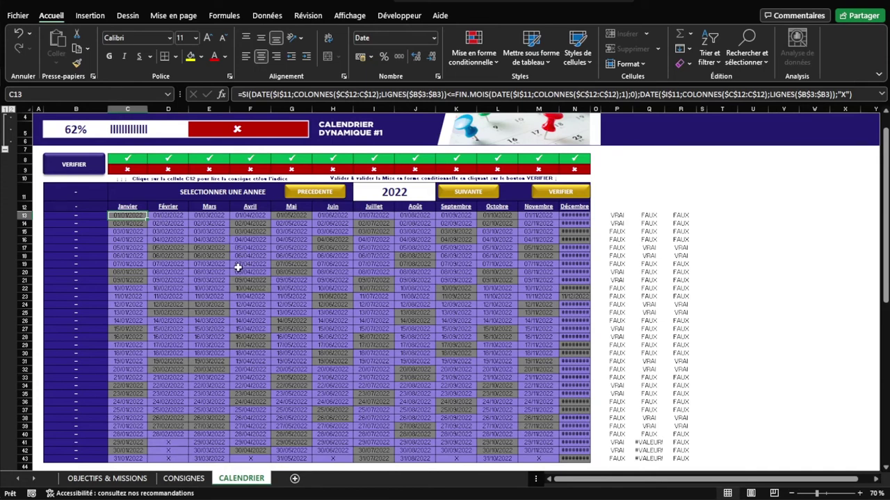
{"action": "left_click", "coordinate": [247, 303]}
{"action": "left_click", "coordinate": [648, 289]}
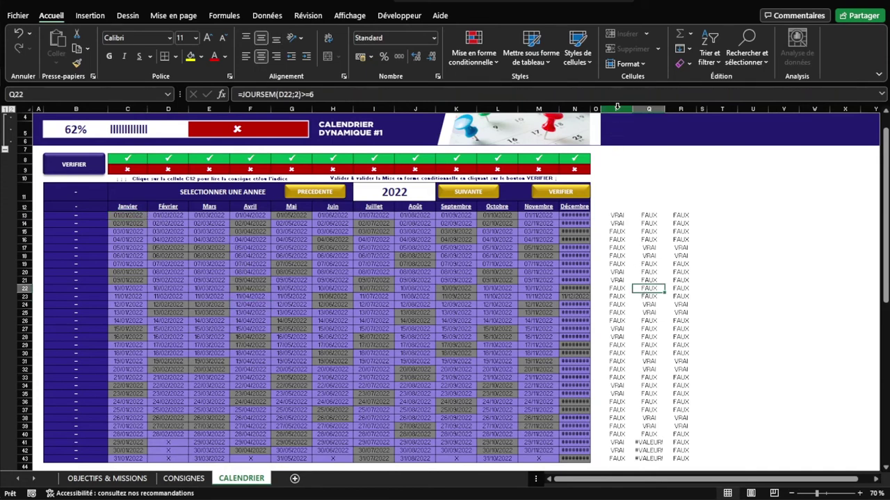
Clear helper columns P to R and check the shading on 1–2 and 8–9 January.
{"action": "left_click_drag", "start_coordinate": [616, 109], "coordinate": [681, 109]}
{"action": "key", "text": "Delete"}
{"action": "left_click", "coordinate": [671, 272]}
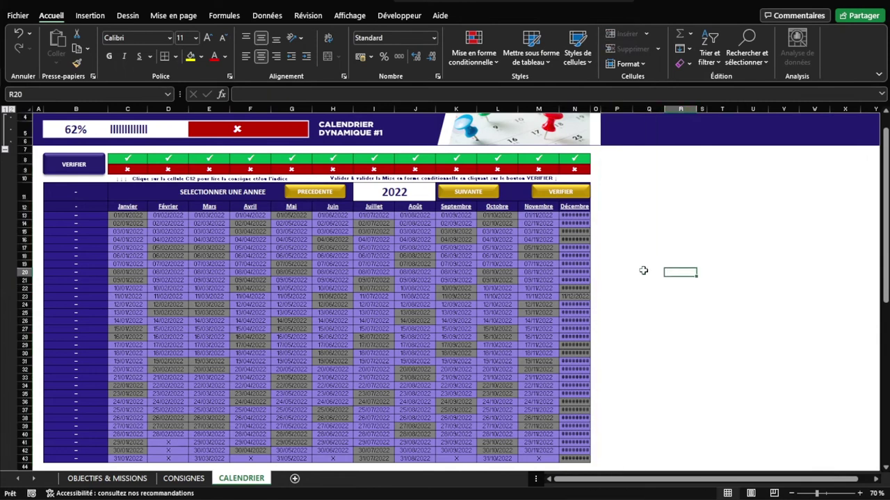
{"action": "scroll", "coordinate": [135, 255], "scroll_direction": "up", "scroll_amount": 1, "text": "ctrl"}
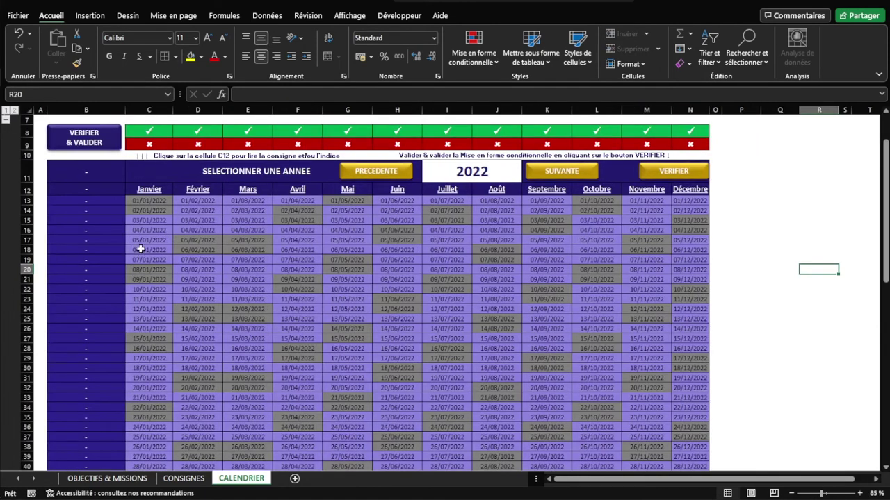
{"action": "left_click", "coordinate": [154, 202]}
{"action": "left_click_drag", "start_coordinate": [155, 202], "coordinate": [154, 211]}
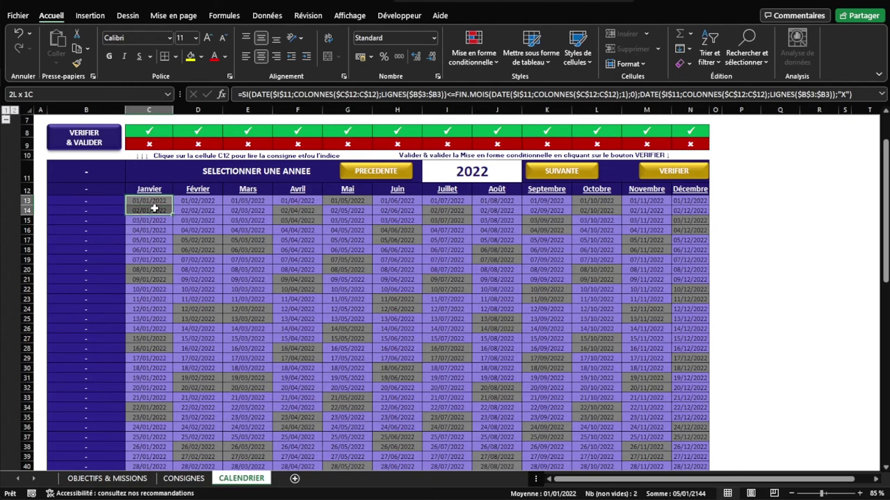
{"action": "left_click_drag", "start_coordinate": [146, 270], "coordinate": [144, 281]}
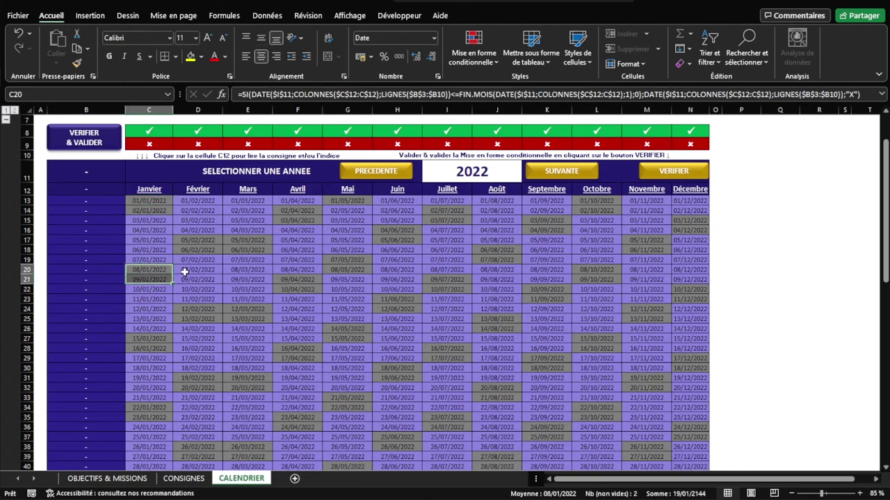
Run VERIFIER, then step through other years with SUIVANT back to 2022.
{"action": "left_click", "coordinate": [681, 171]}
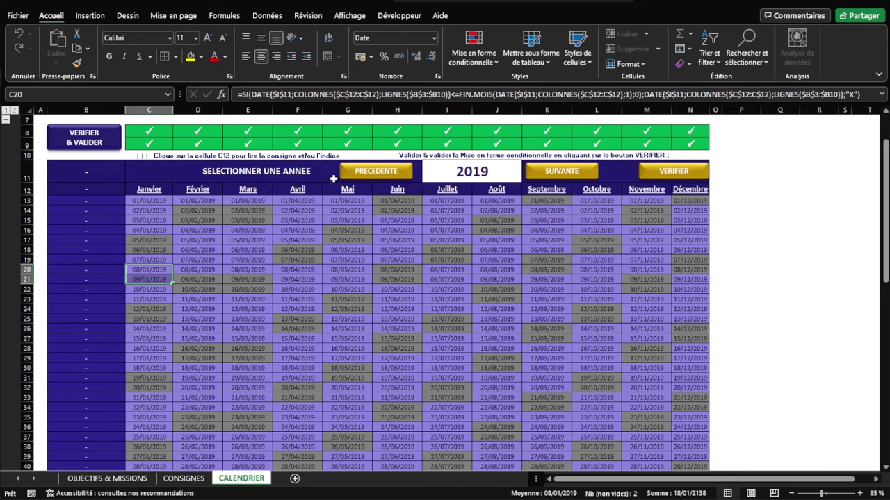
{"action": "left_click", "coordinate": [569, 174]}
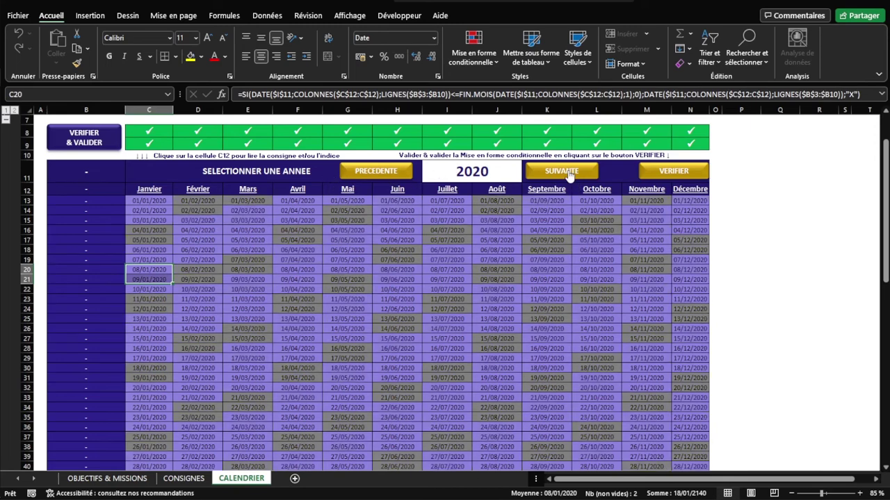
{"action": "left_click", "coordinate": [569, 174]}
{"action": "left_click", "coordinate": [568, 174]}
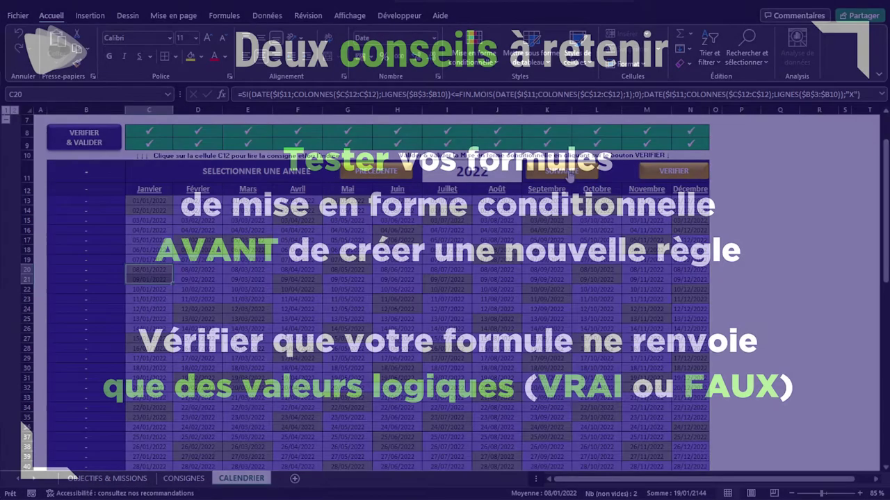